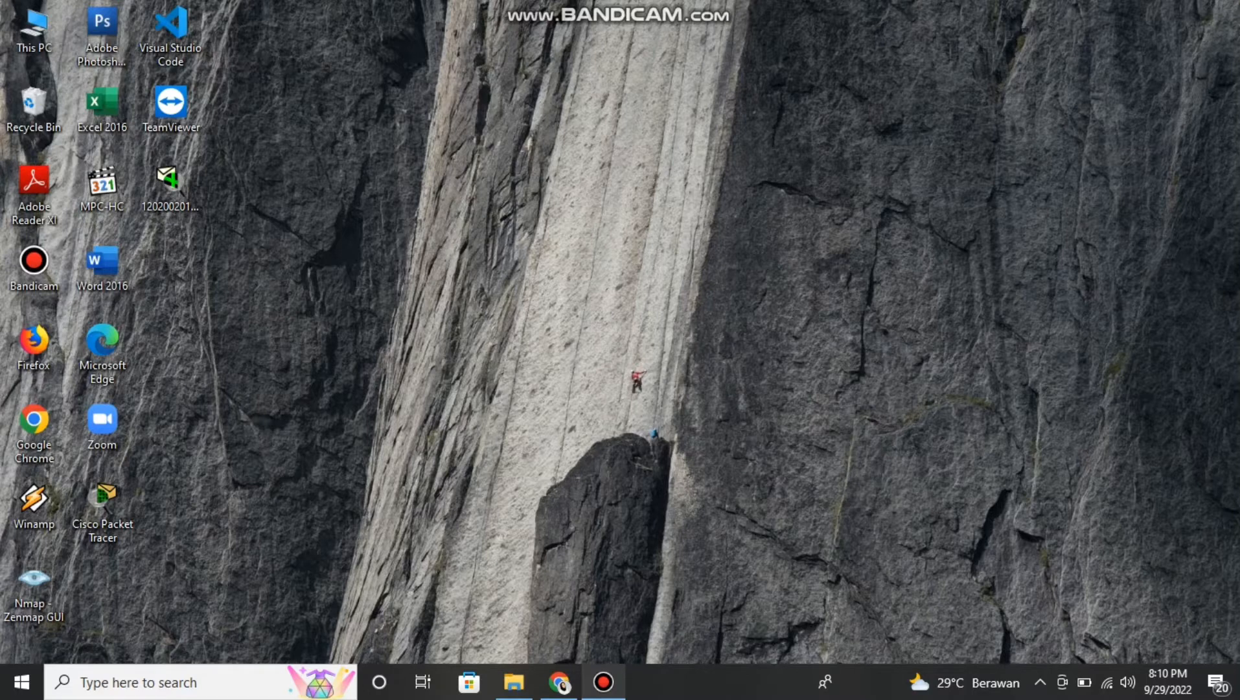
Switch to Odoo in the browser and open the contact tags list (Tanda kontak) of the Kontak module
key(alt+Tab)
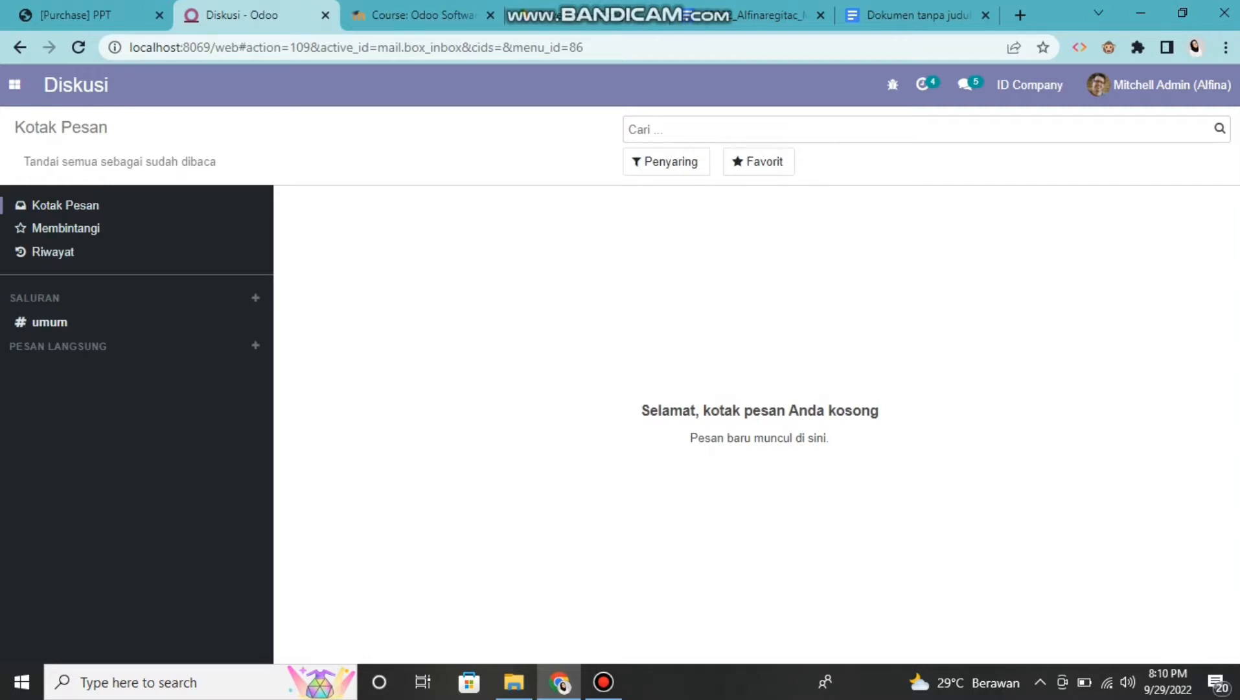
click(14, 84)
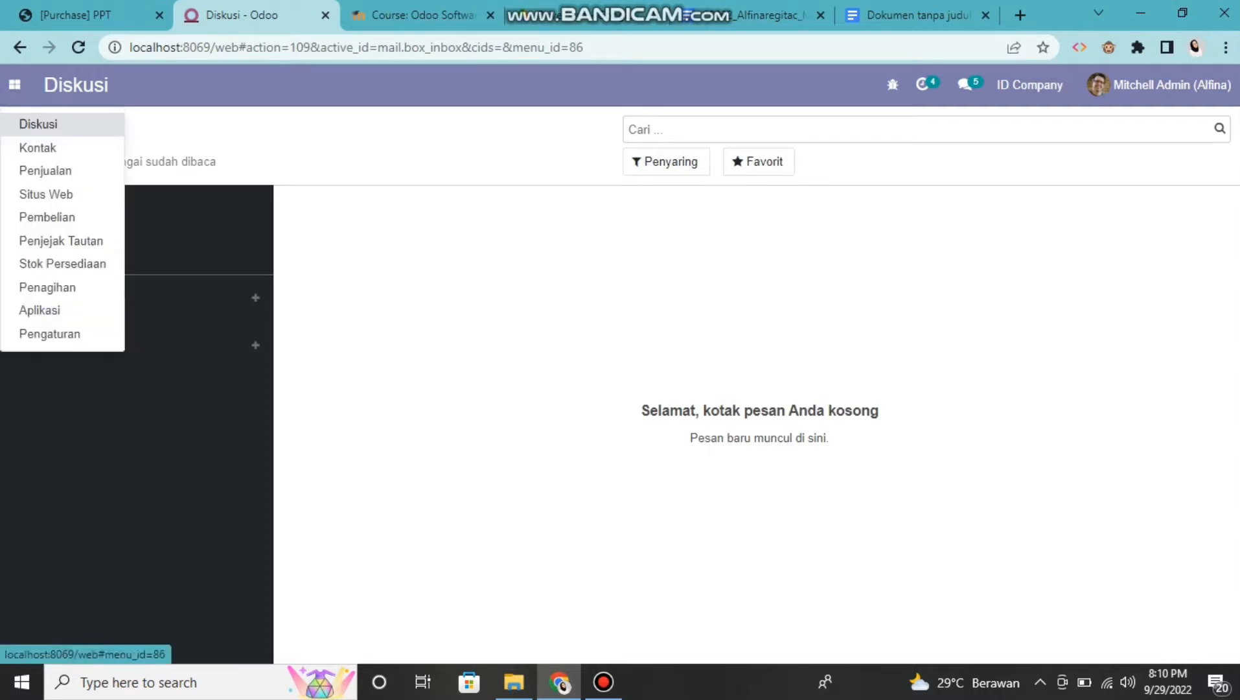
click(39, 148)
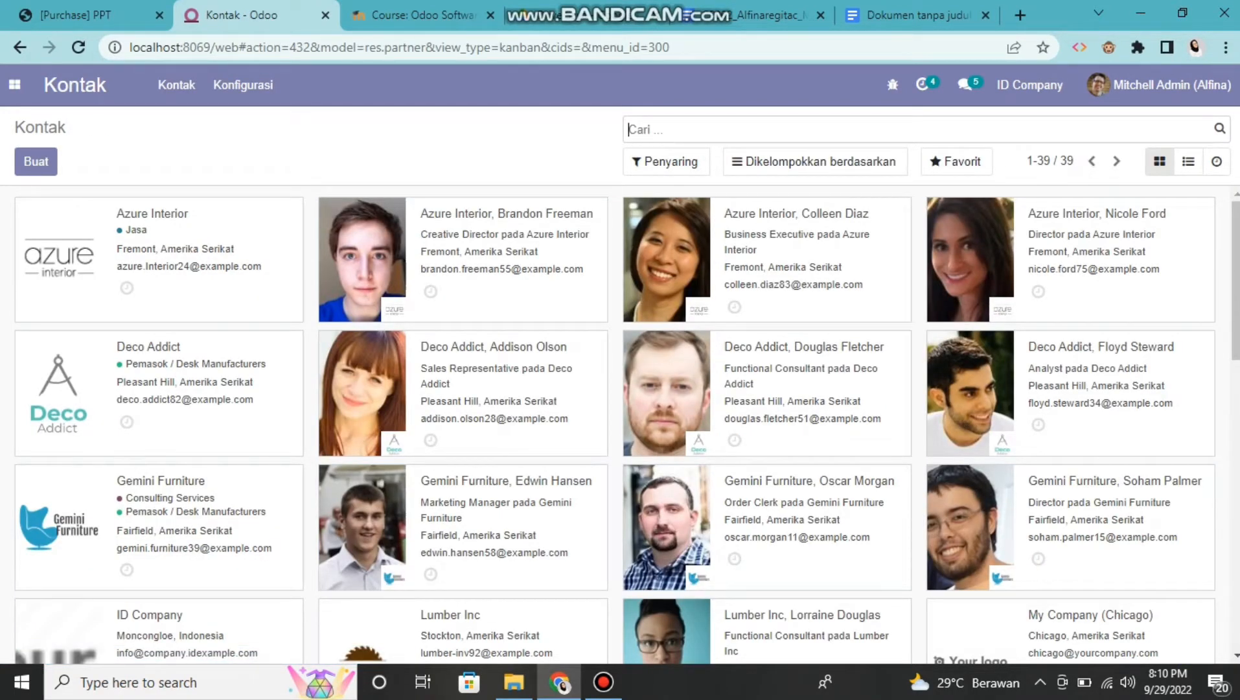
click(243, 84)
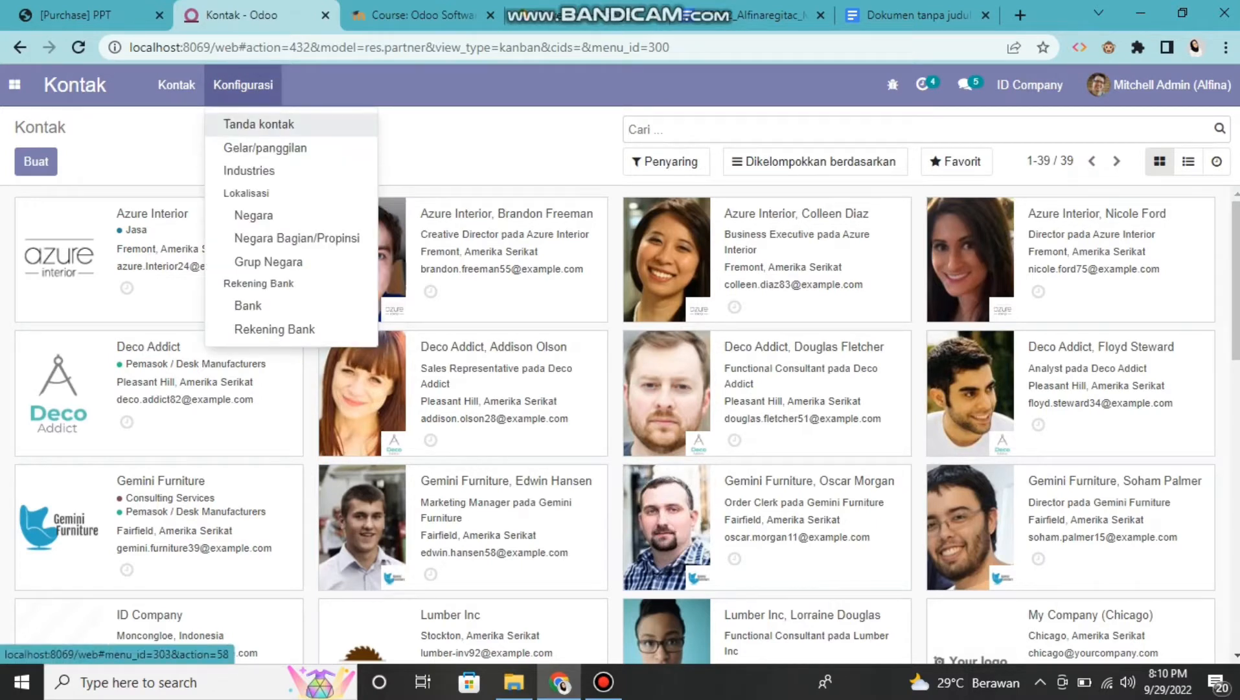
click(258, 124)
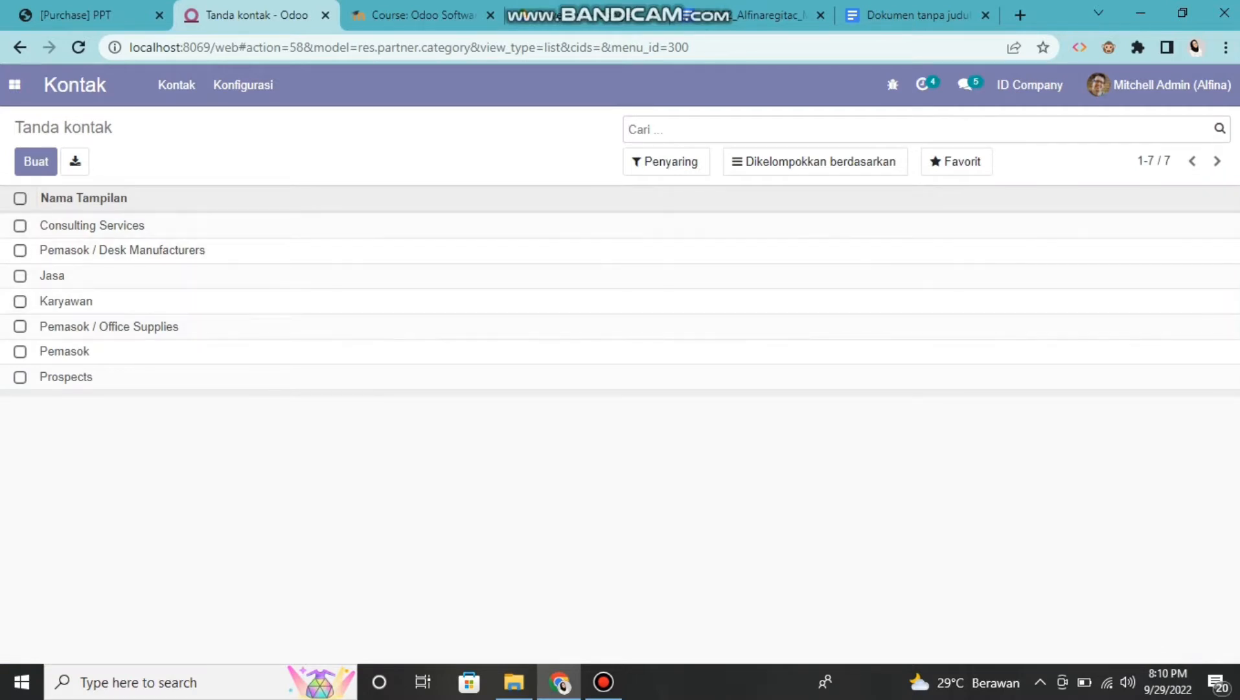
Start a new contact tag named Elektronik
click(35, 162)
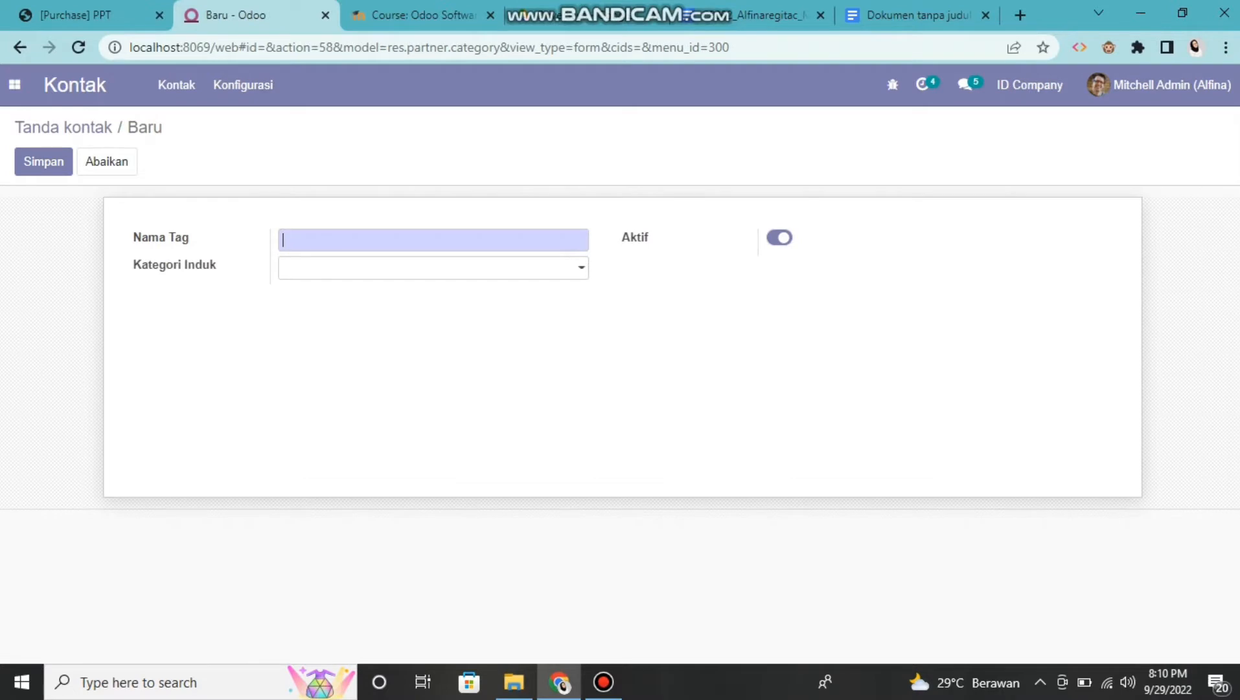
text(Elektronik)
Set the tag's parent category to Pemasok, save it and return to the contact tags list
click(428, 267)
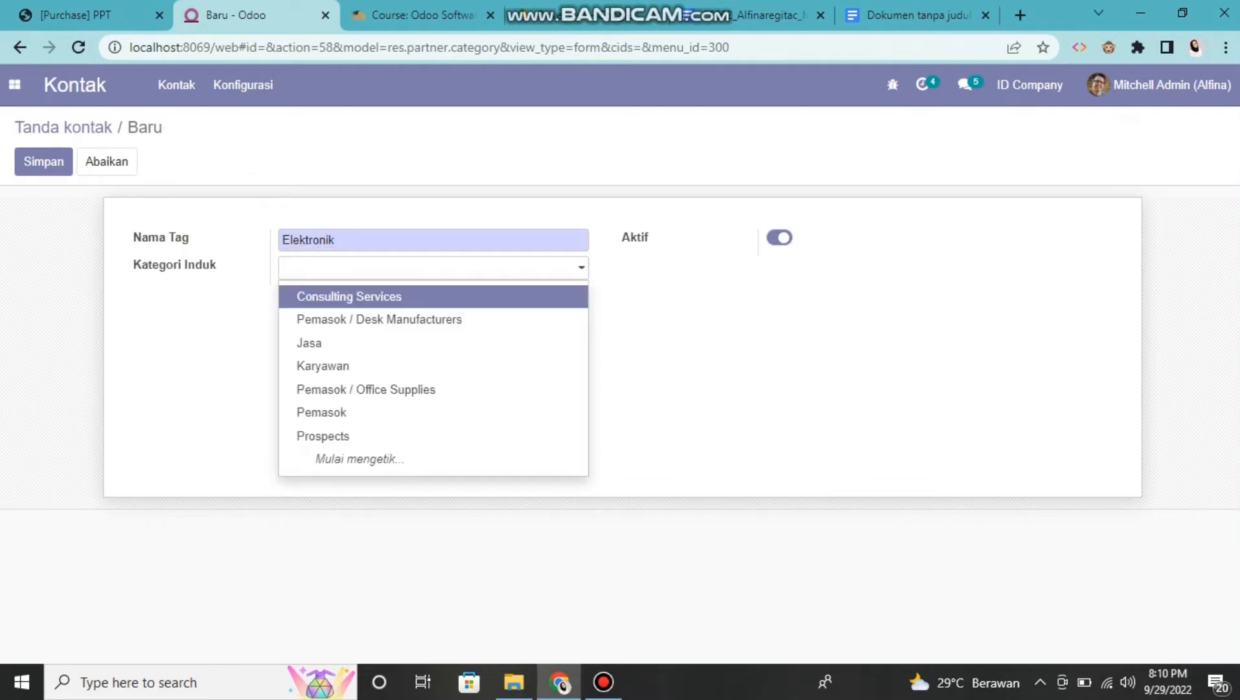
key(Down)
key(Down)
key(Down)
key(Down)
key(Down)
key(Down)
key(Up)
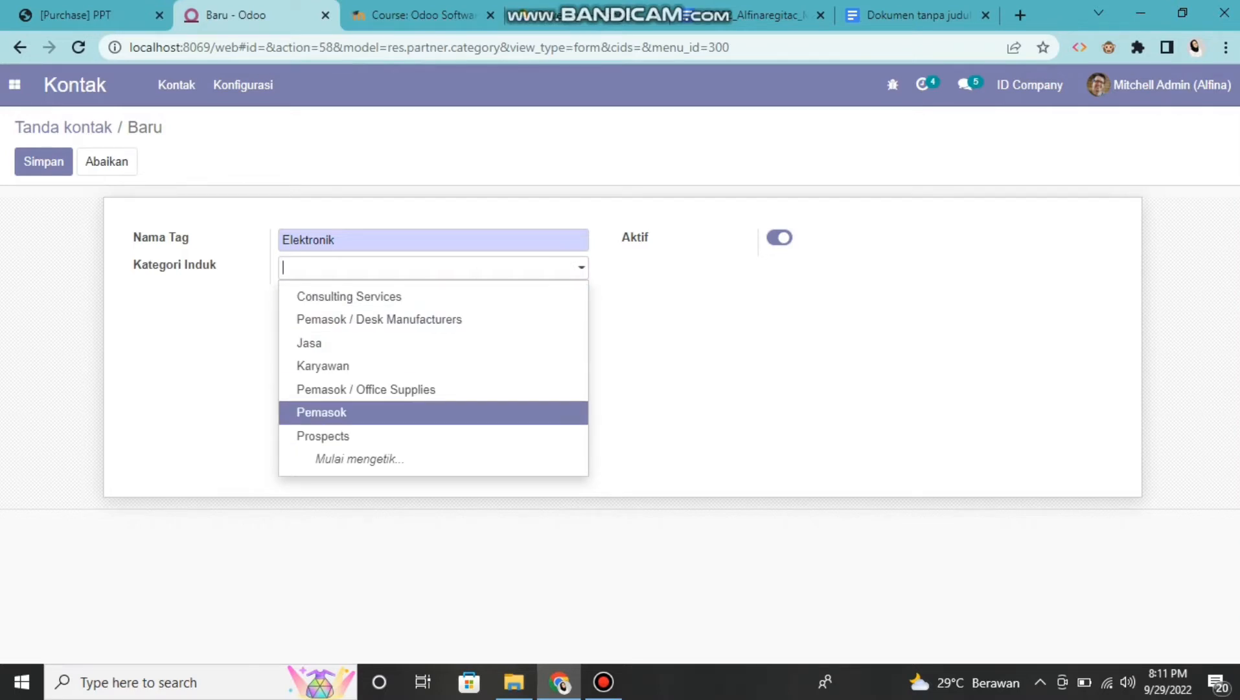
key(Return)
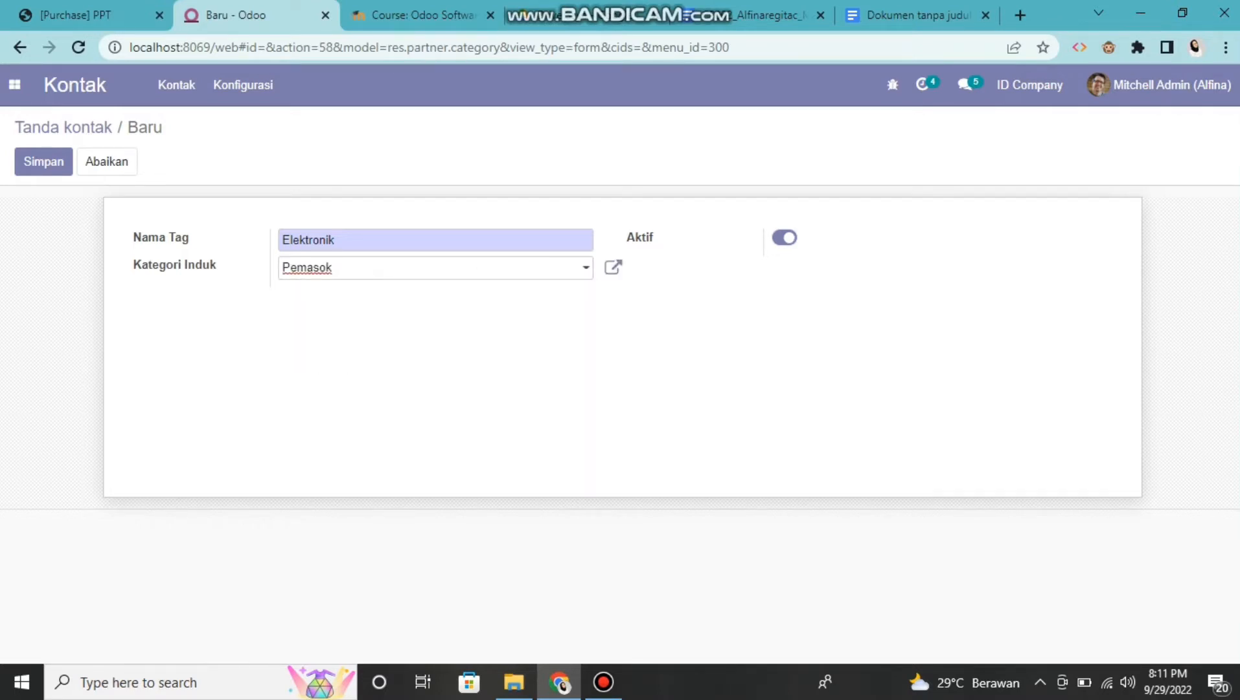
key(alt+s)
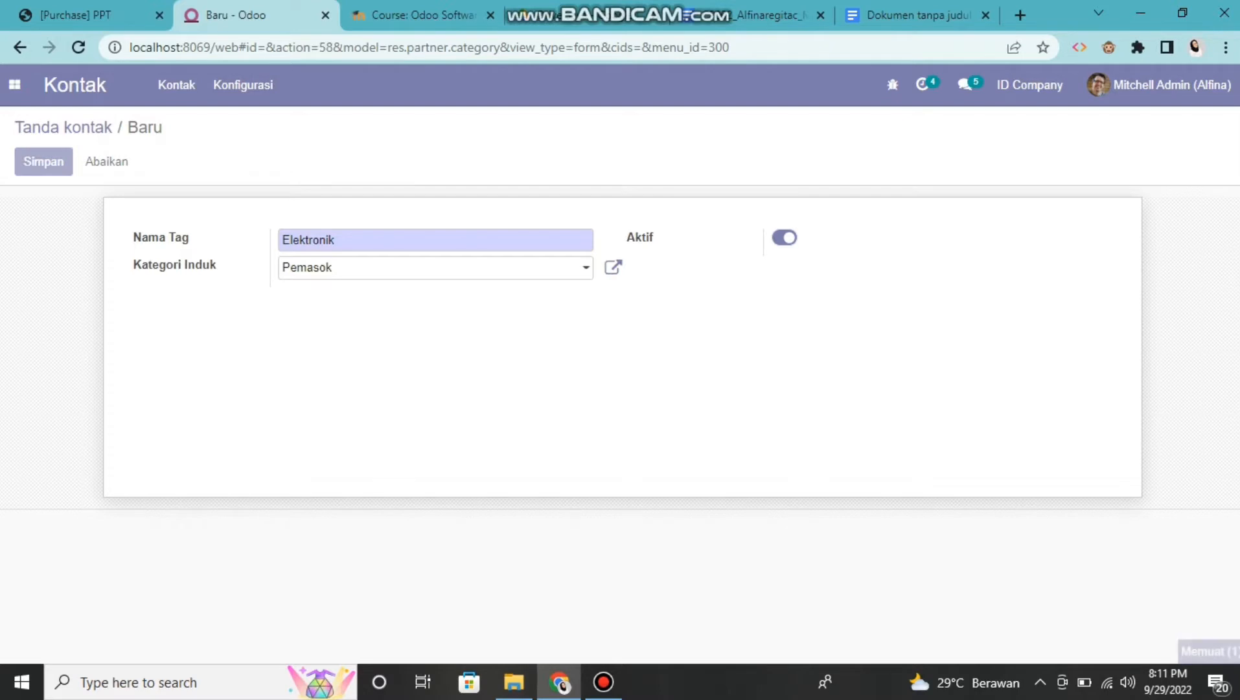
click(63, 128)
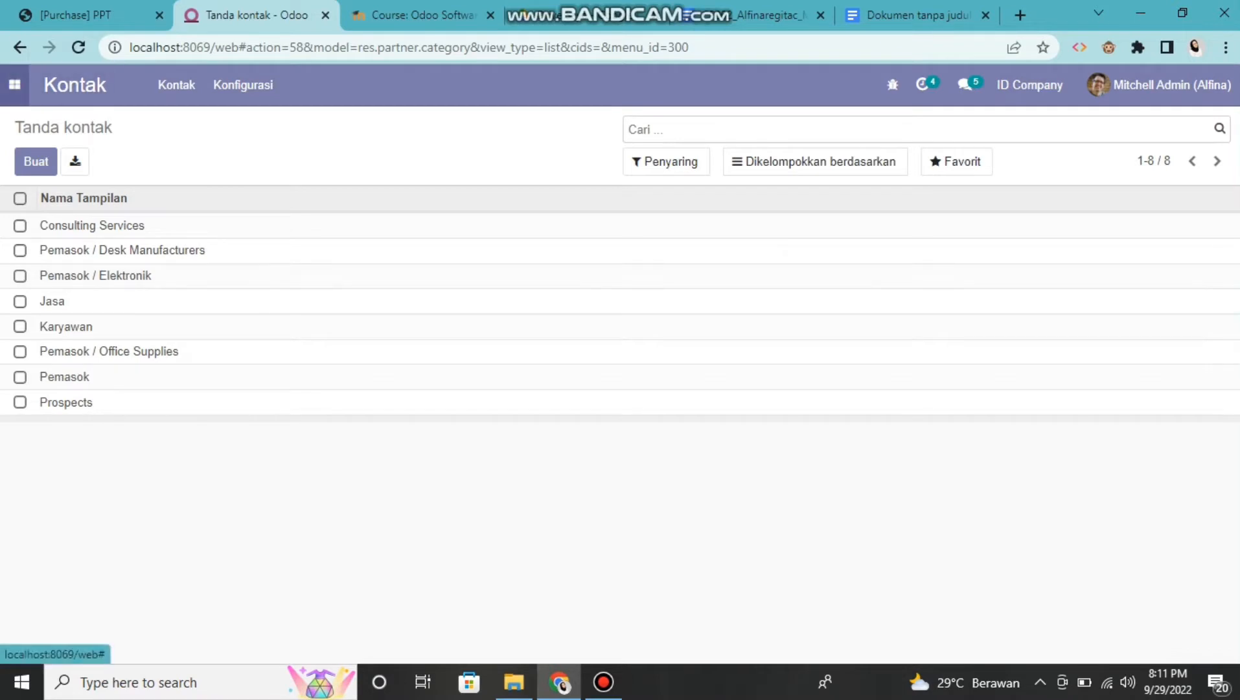
Open the Pemasok list in the Pembelian module and remove its Tagihan Pemasok filter
click(14, 84)
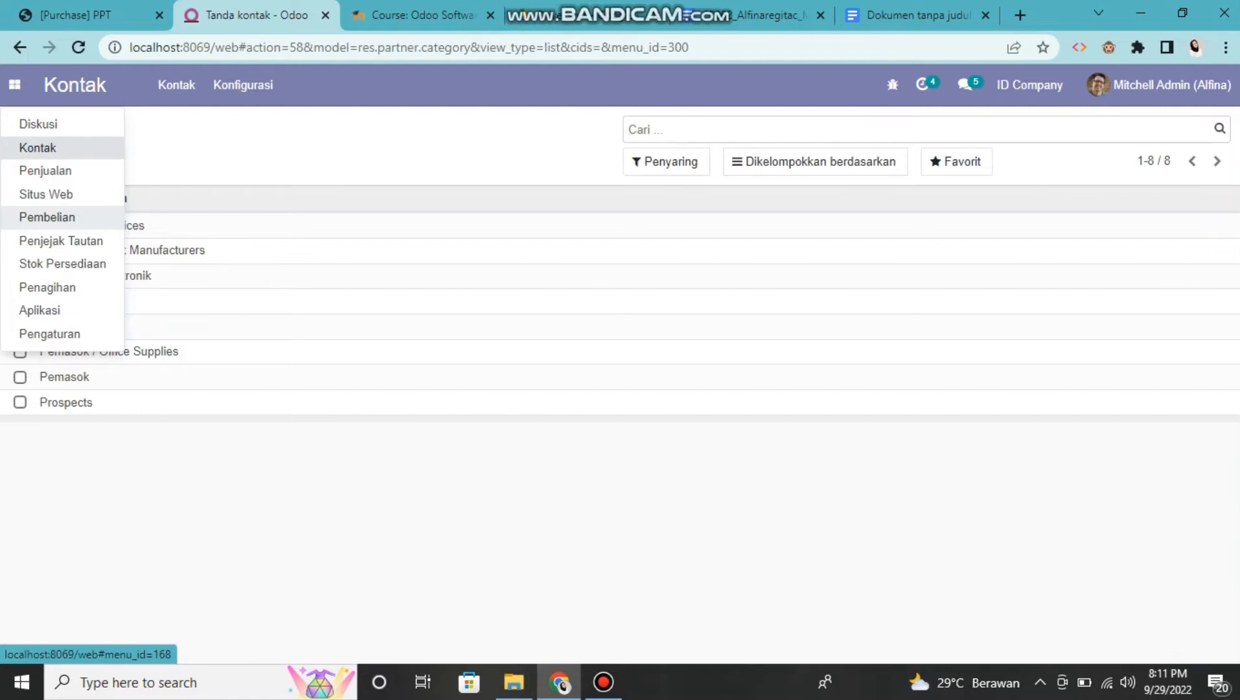
click(47, 217)
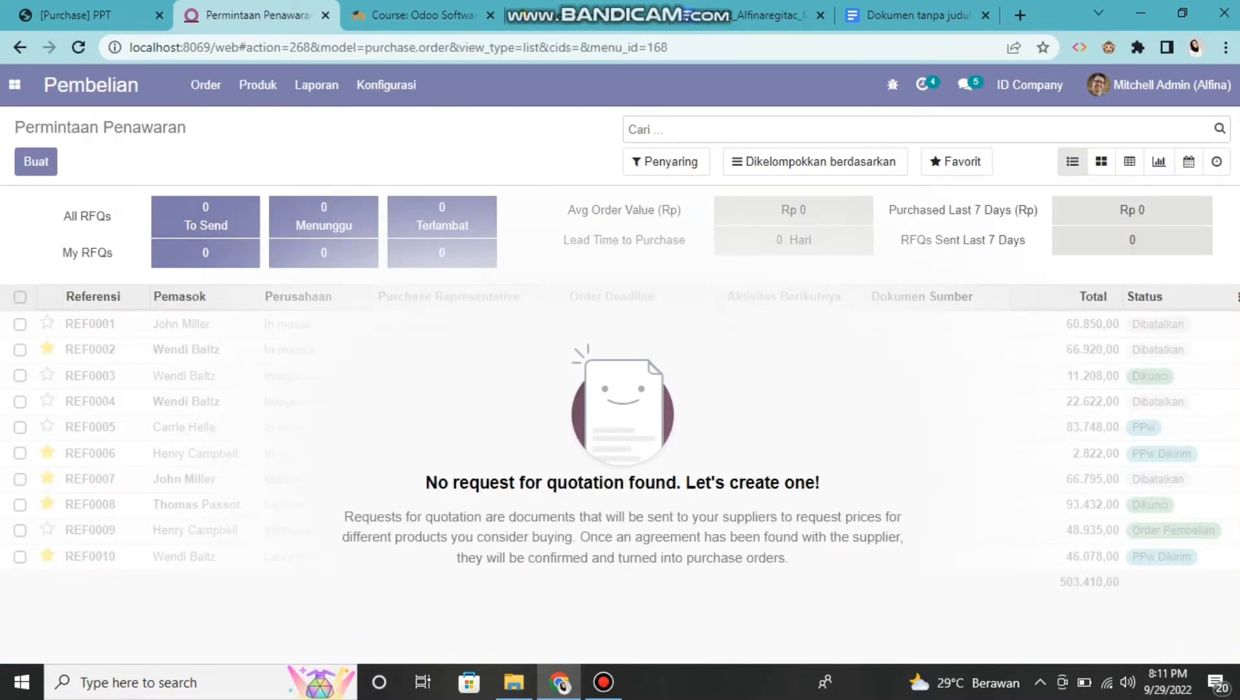
click(205, 85)
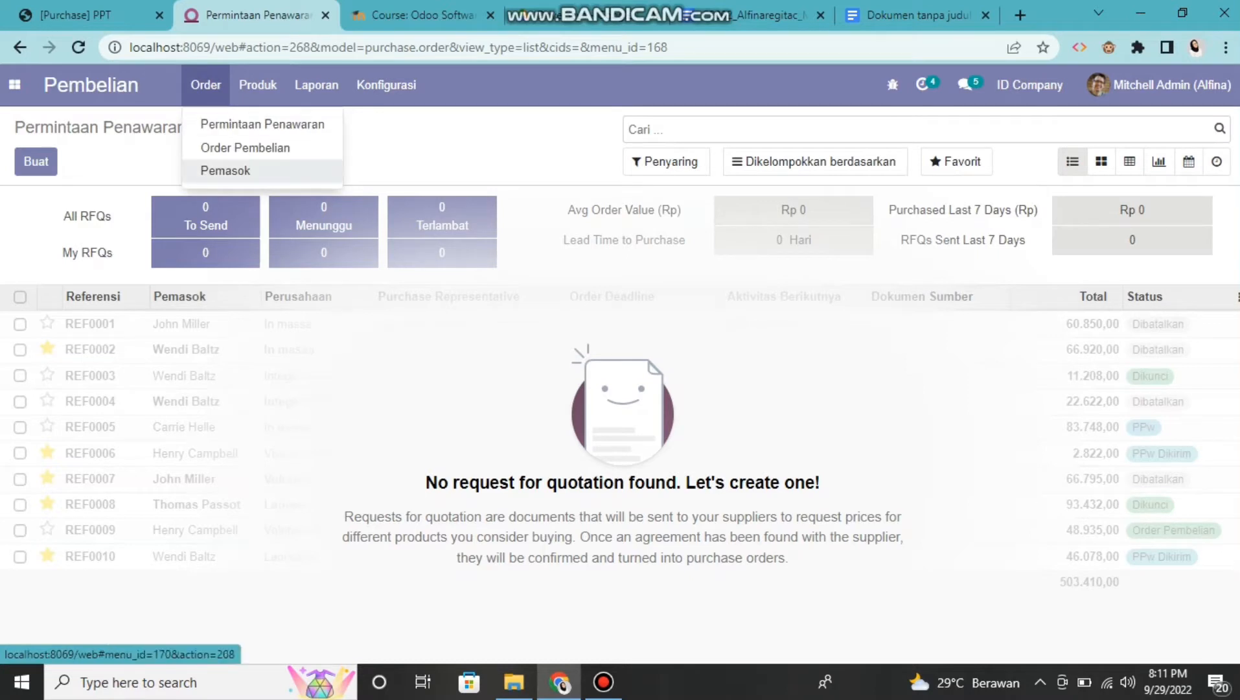
click(226, 170)
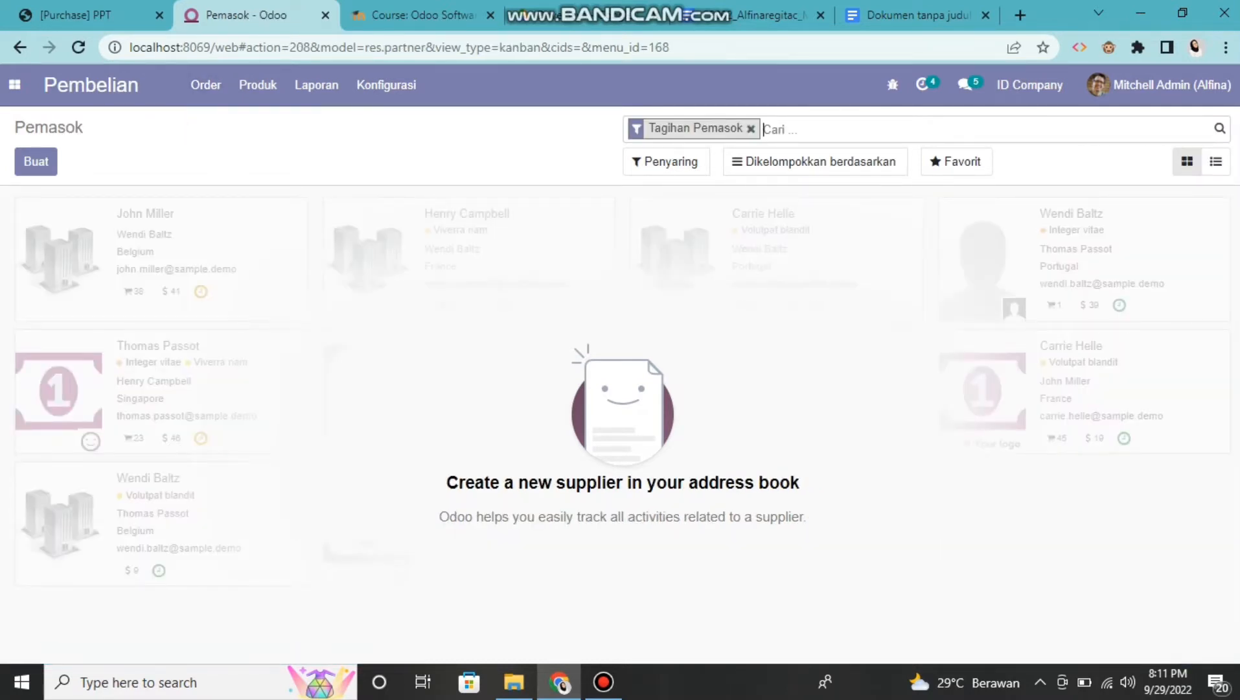
click(751, 128)
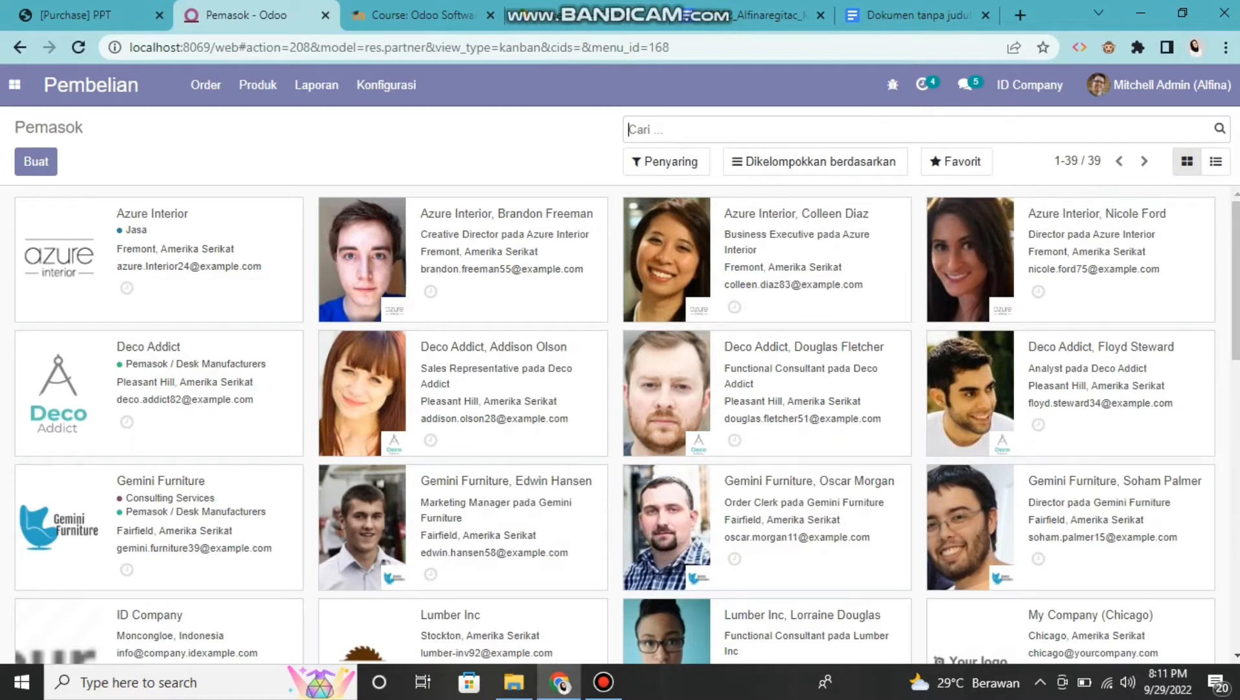
Add the label Pemasok / Elektronik to the supplier Deco Addict and save the record
click(160, 394)
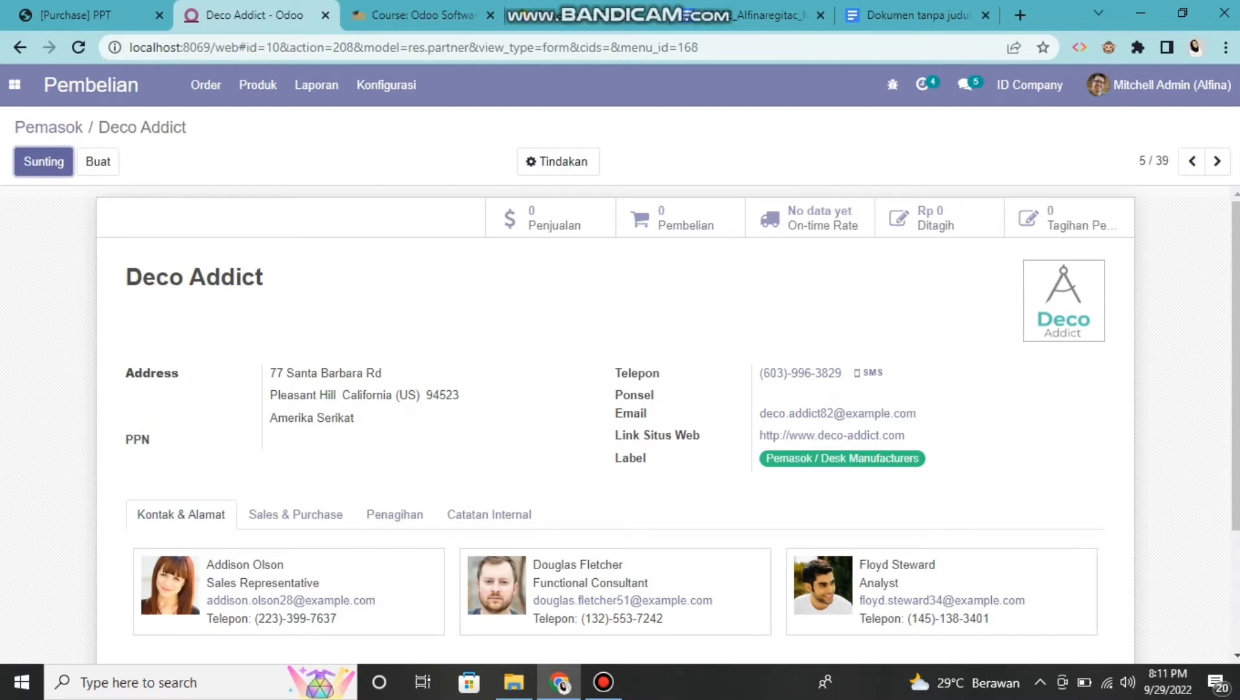
click(43, 161)
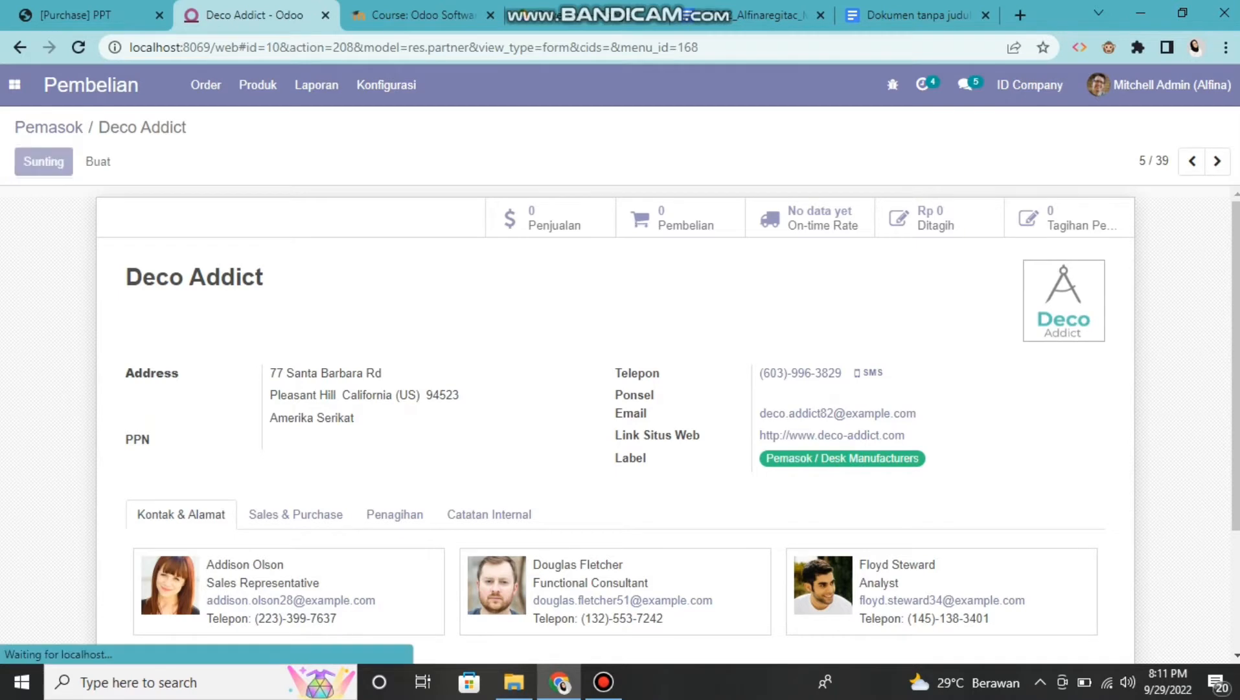
scroll(664, 424, down, 2)
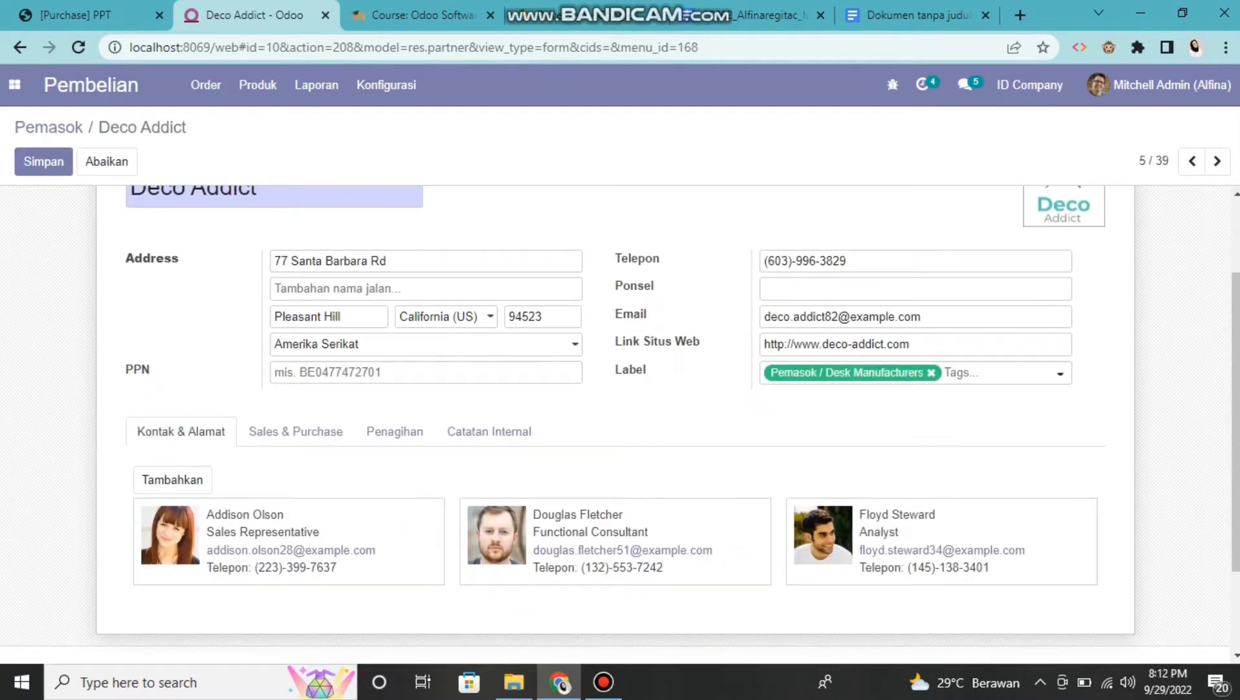
click(1000, 372)
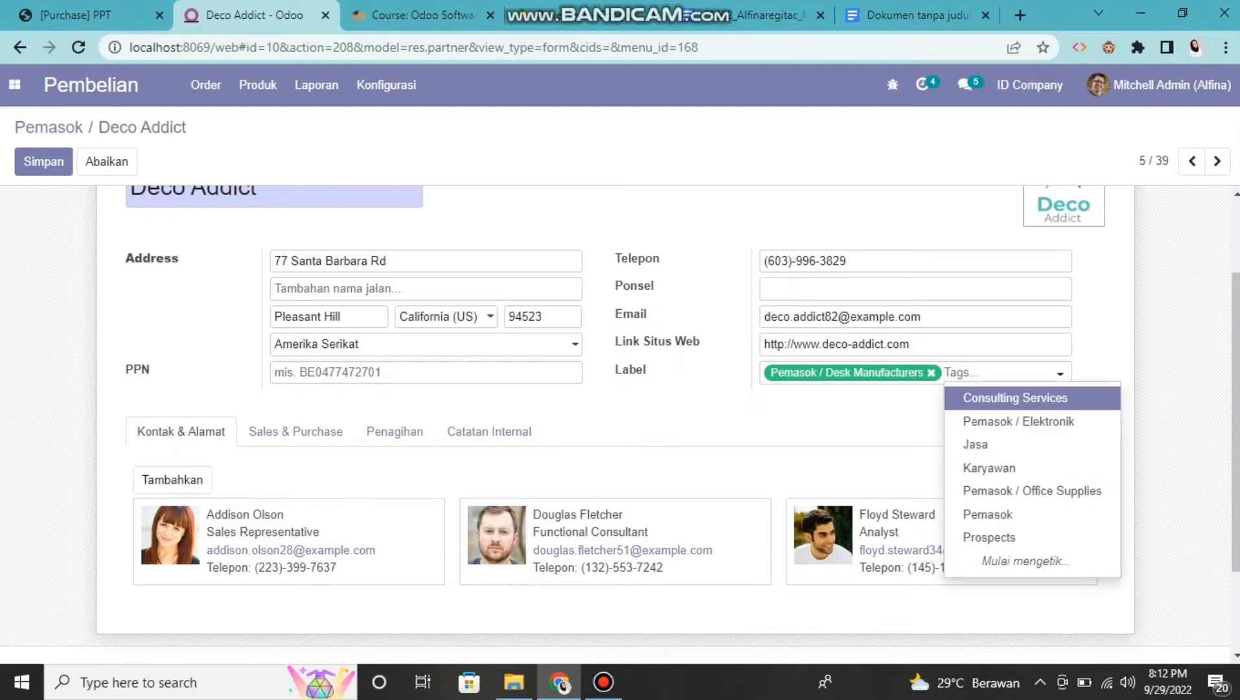
key(Up)
key(Up)
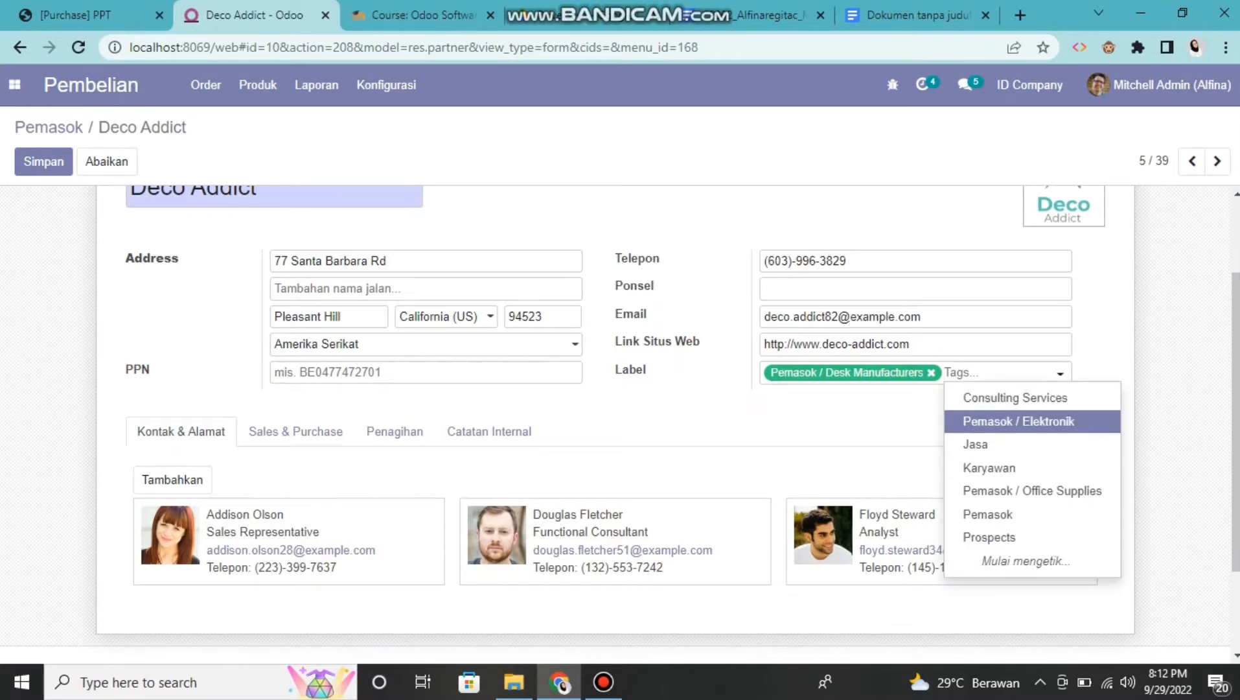
key(Return)
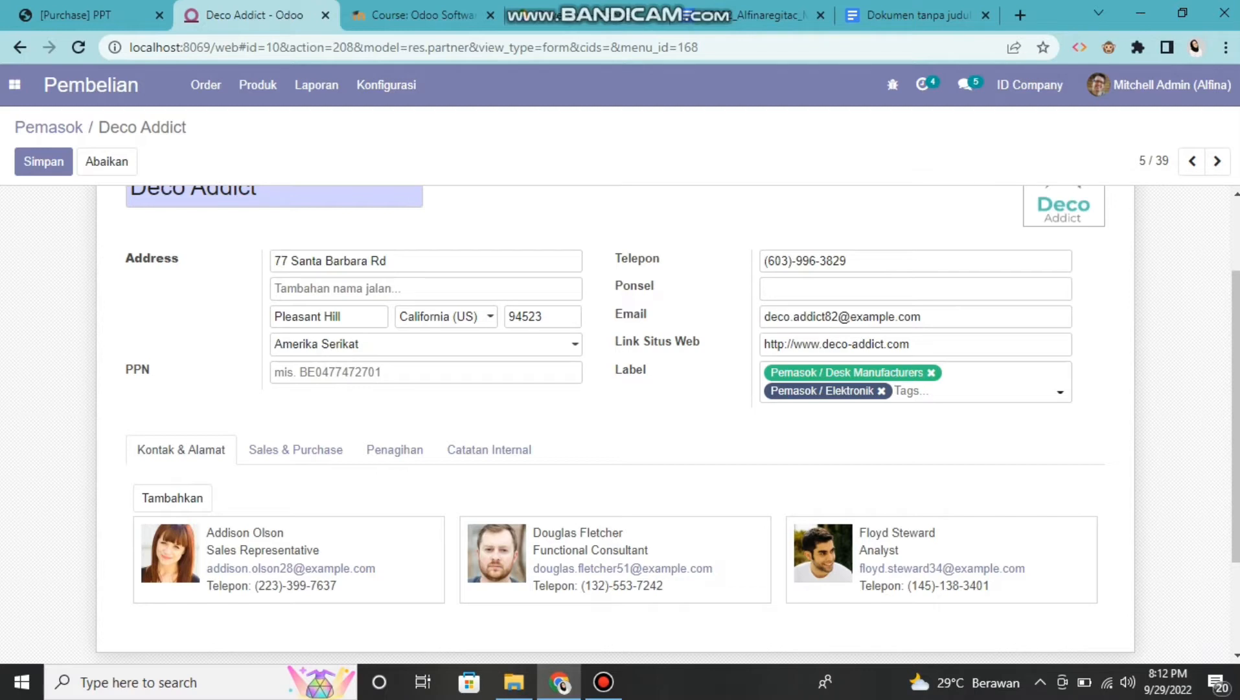
click(43, 161)
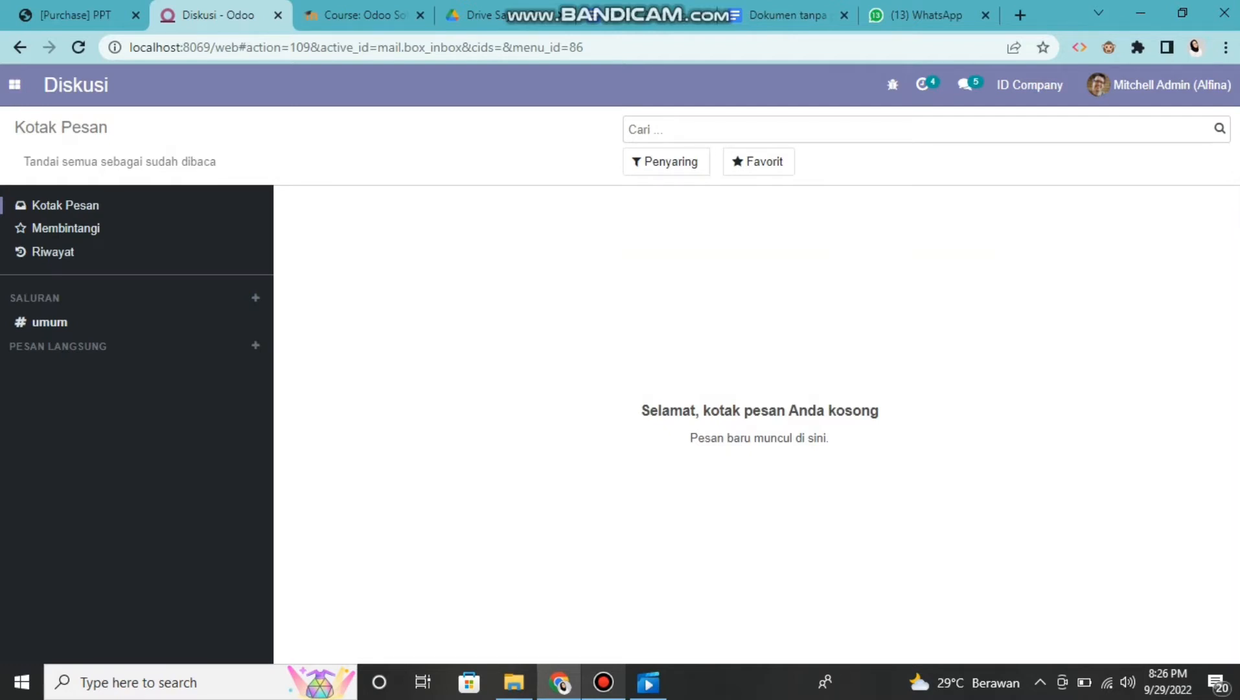
Open the supplier price list (Daftar Harga Pemasok) in the Pembelian module
click(15, 85)
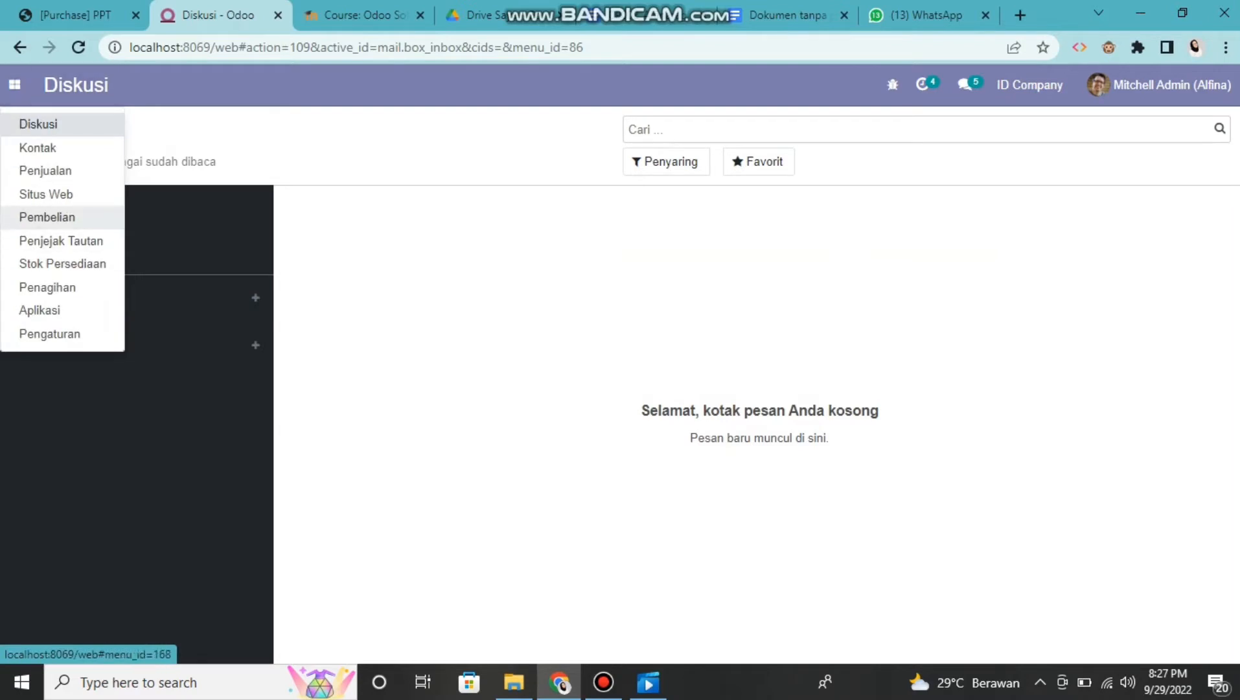
click(47, 217)
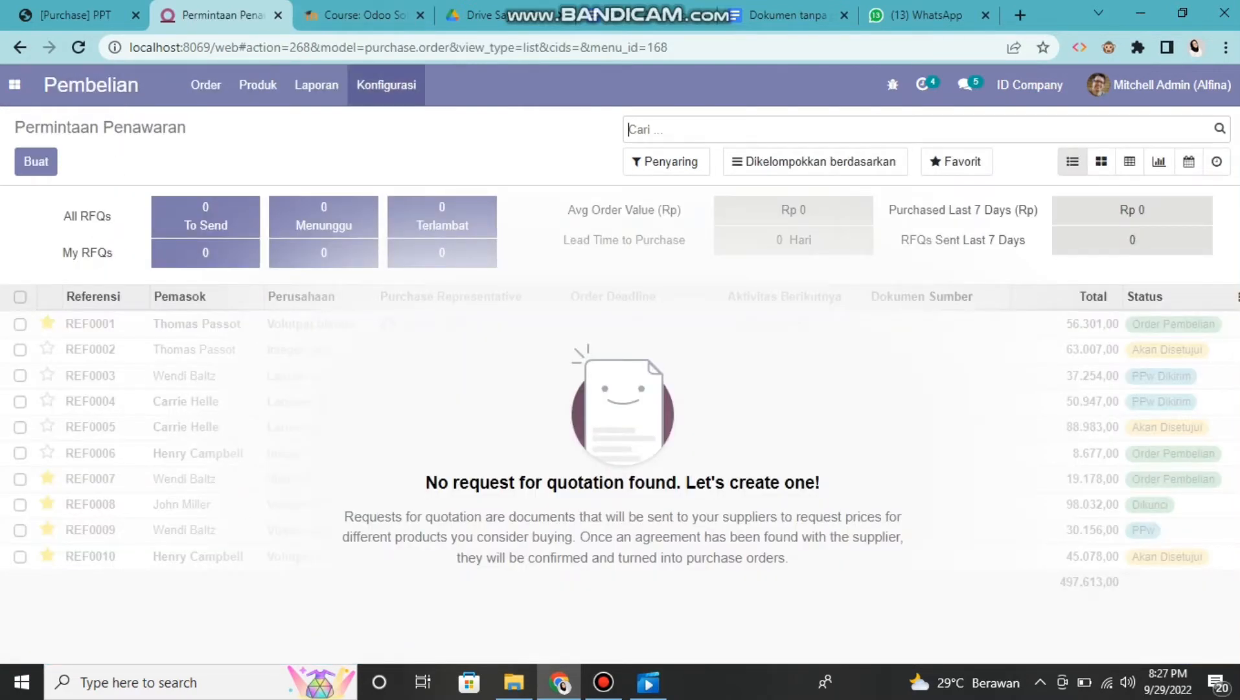
click(386, 85)
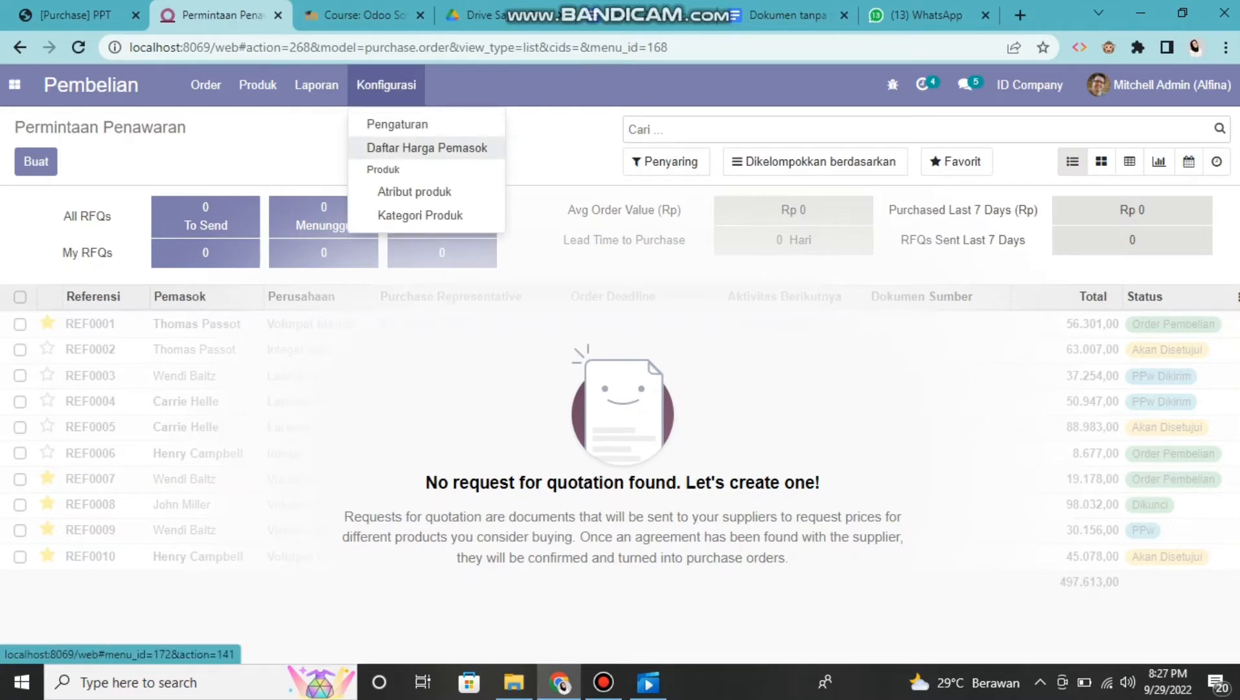
click(427, 147)
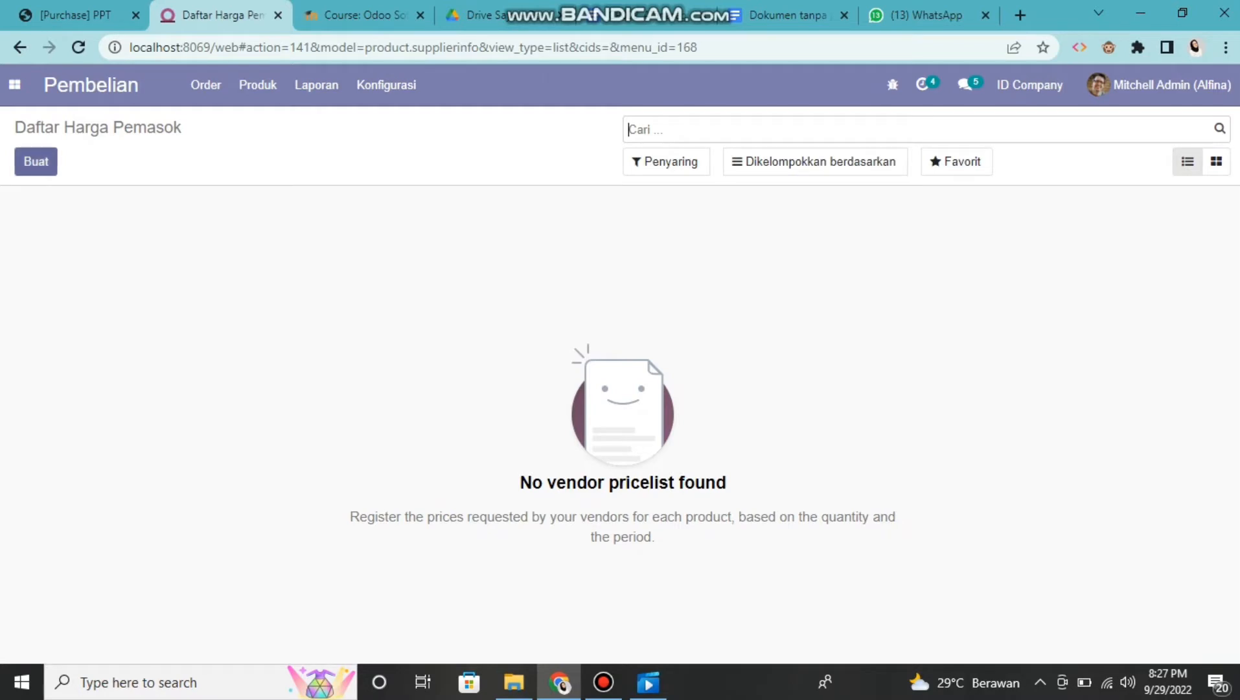
Start a new supplier price list entry with Deco Addict as the supplier
click(36, 161)
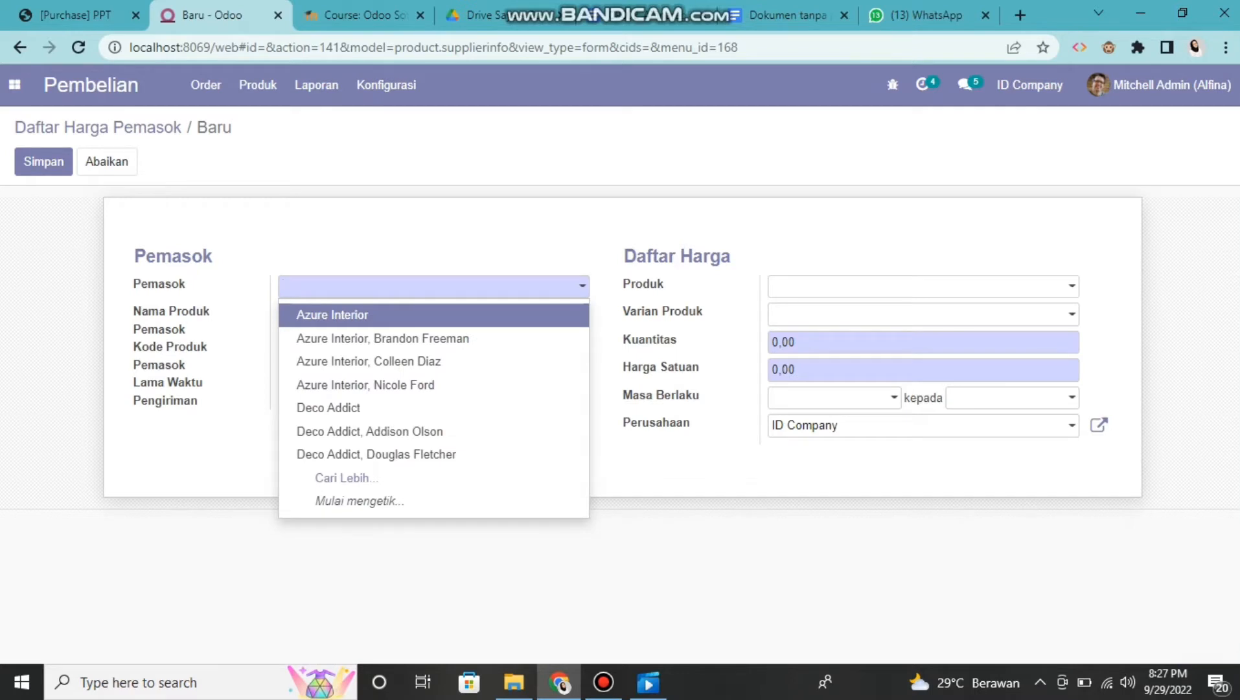
key(Down)
key(Down)
key(Down)
key(Down)
key(Down)
key(Down)
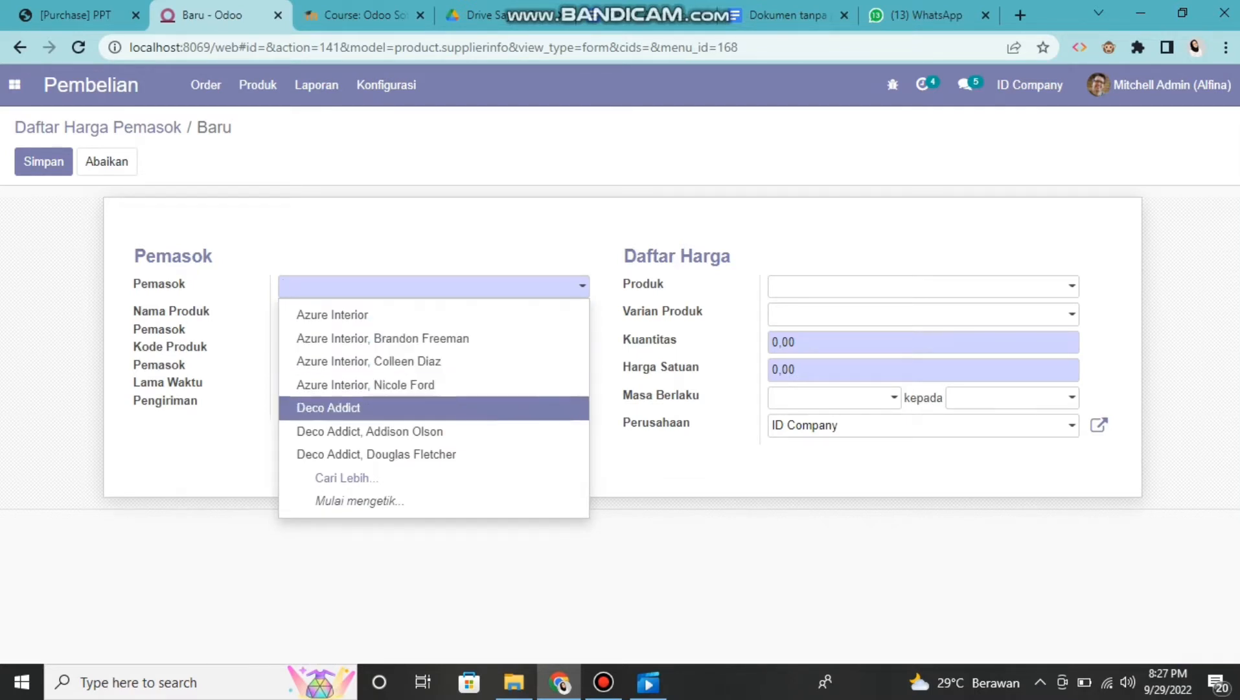
key(Up)
key(Up)
key(Return)
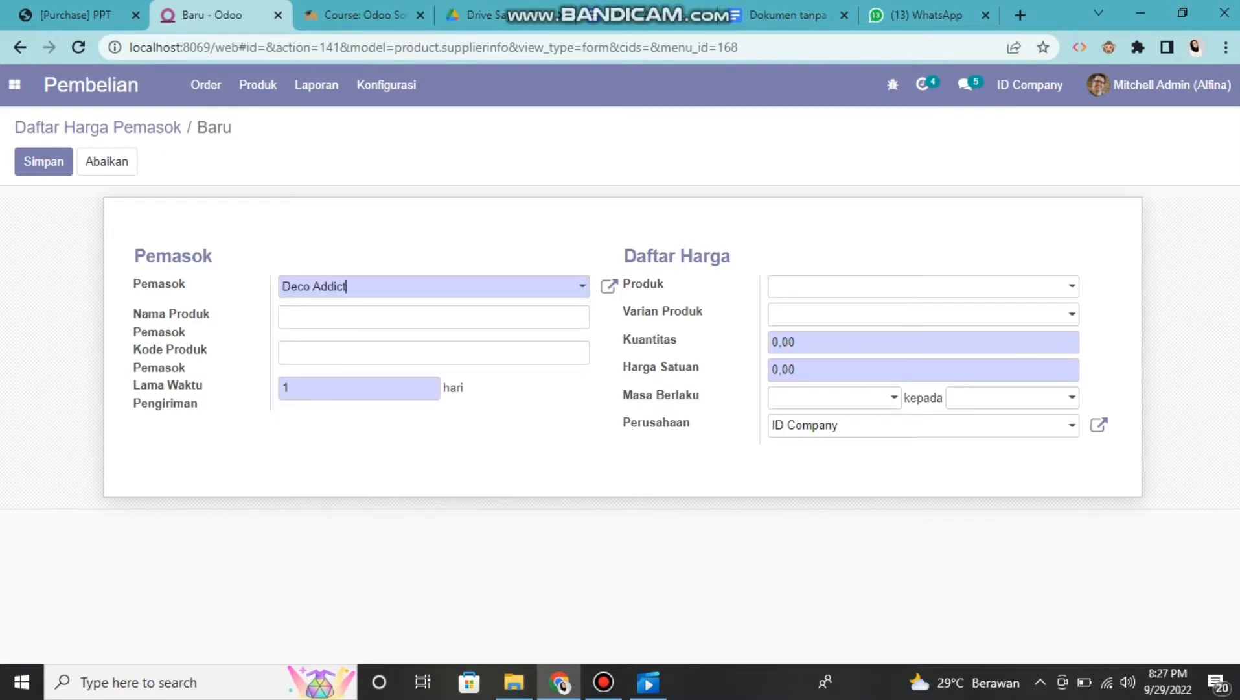
Set the supplier's product name to Elektronik, its product code to Tv and the delivery lead time to 5 days
click(434, 316)
text(Elektronik)
click(434, 352)
text(Tv)
click(292, 388)
key(BackSpace)
text(5)
Choose Akomodasi Hotel as the product of the new supplier price list entry
click(923, 287)
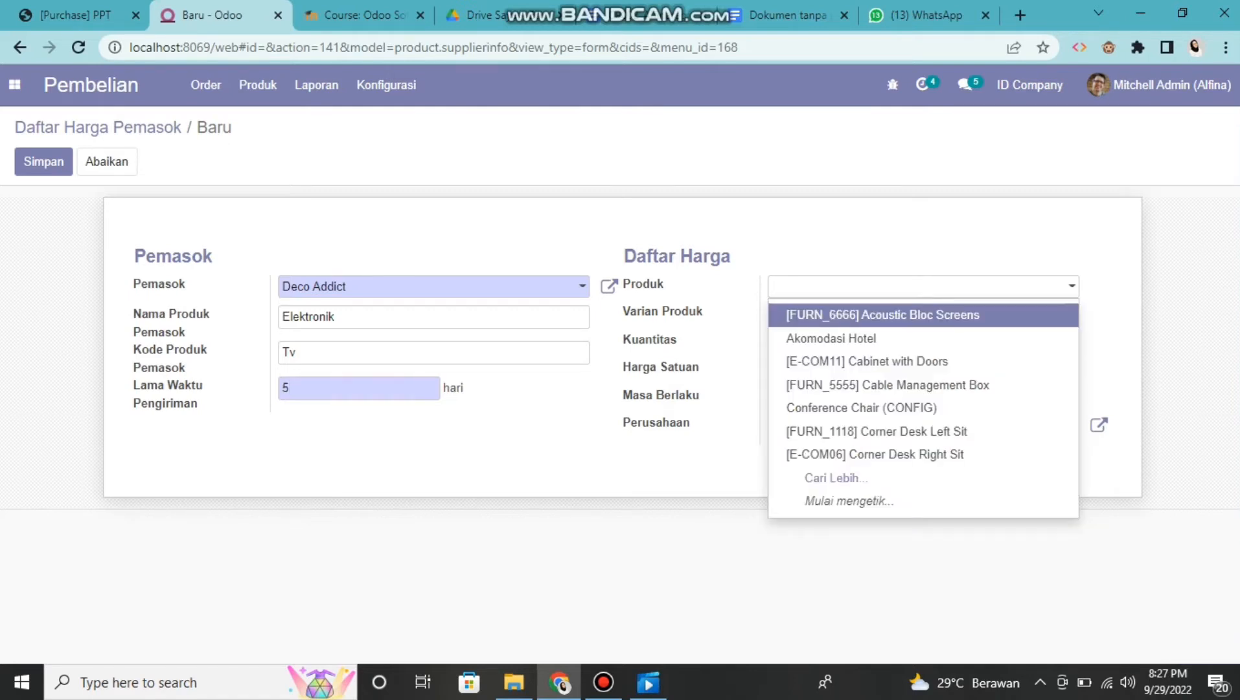
key(Escape)
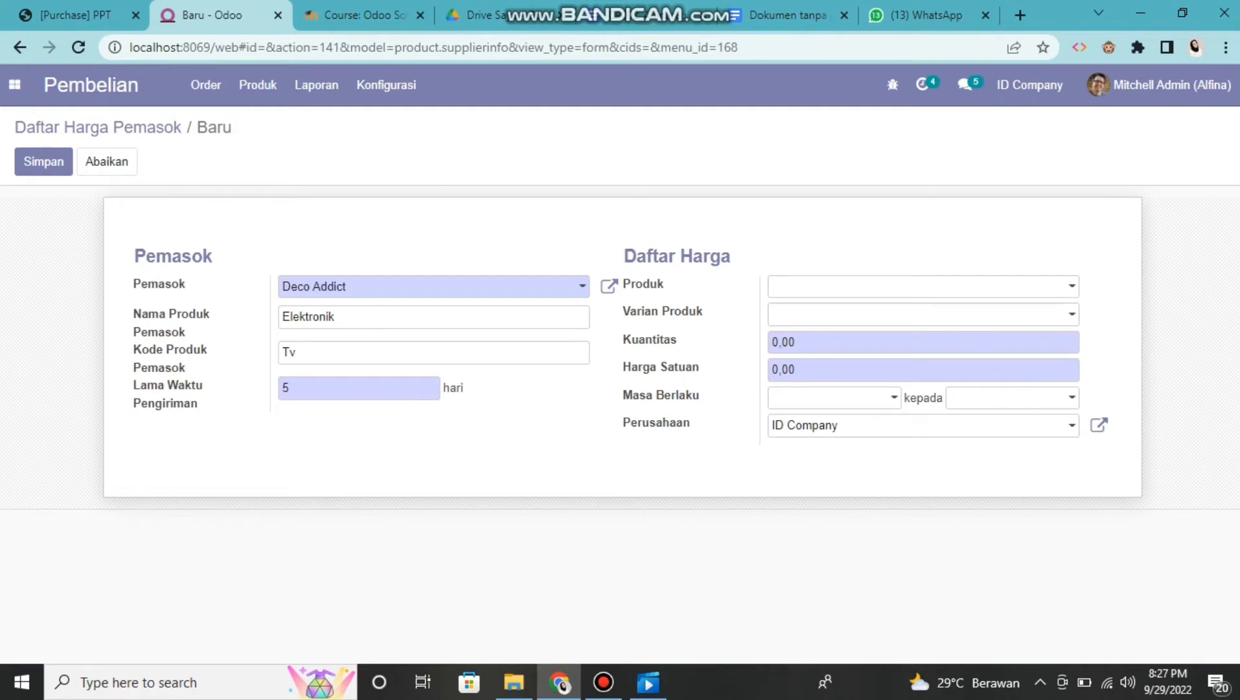
click(924, 287)
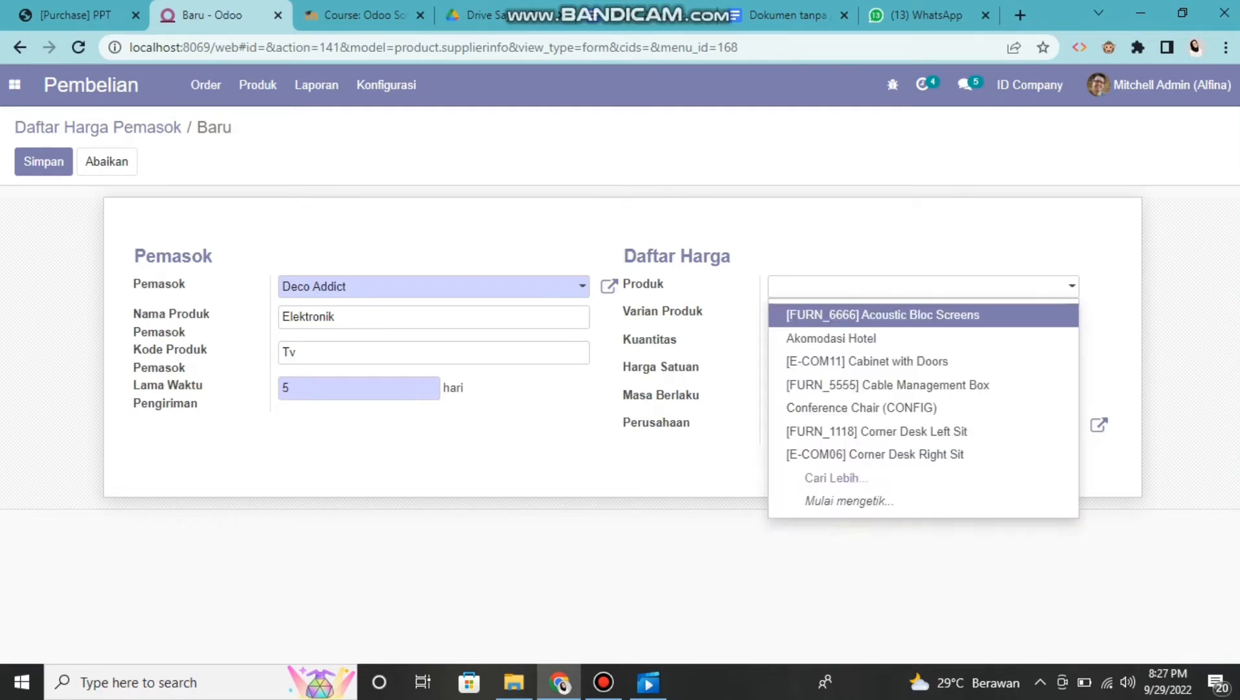
key(Down)
key(Down)
key(Down)
key(Down)
key(Down)
key(Down)
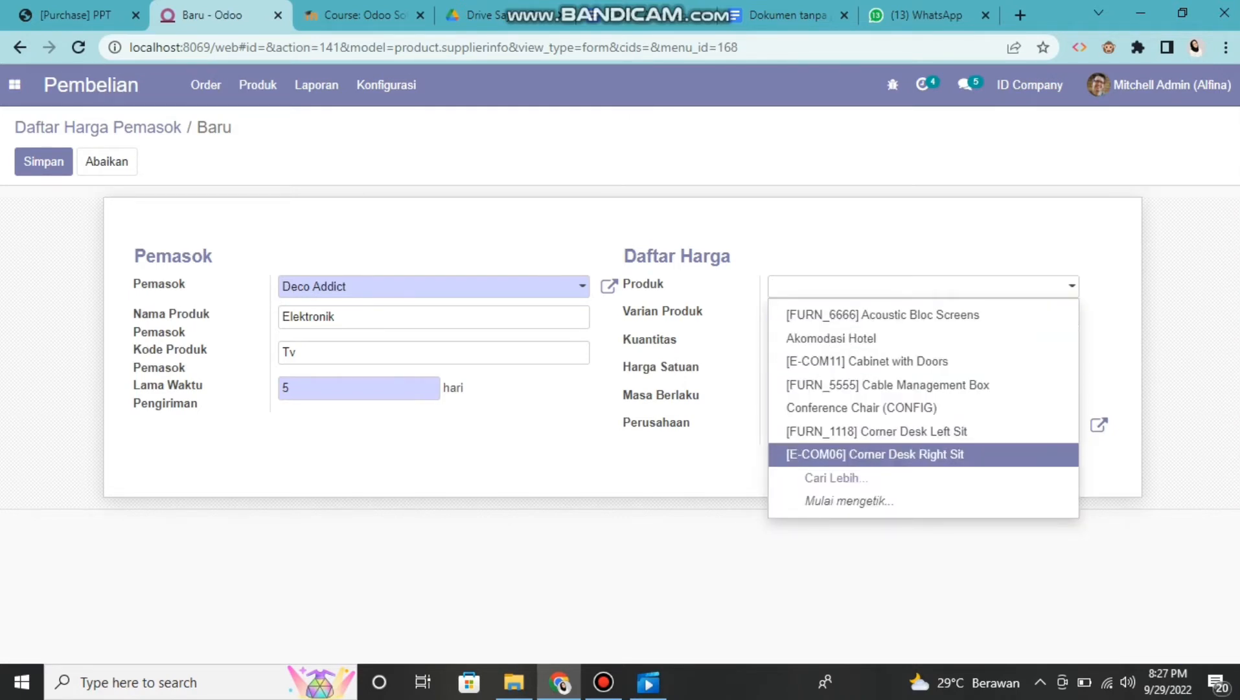
key(Up)
key(Up)
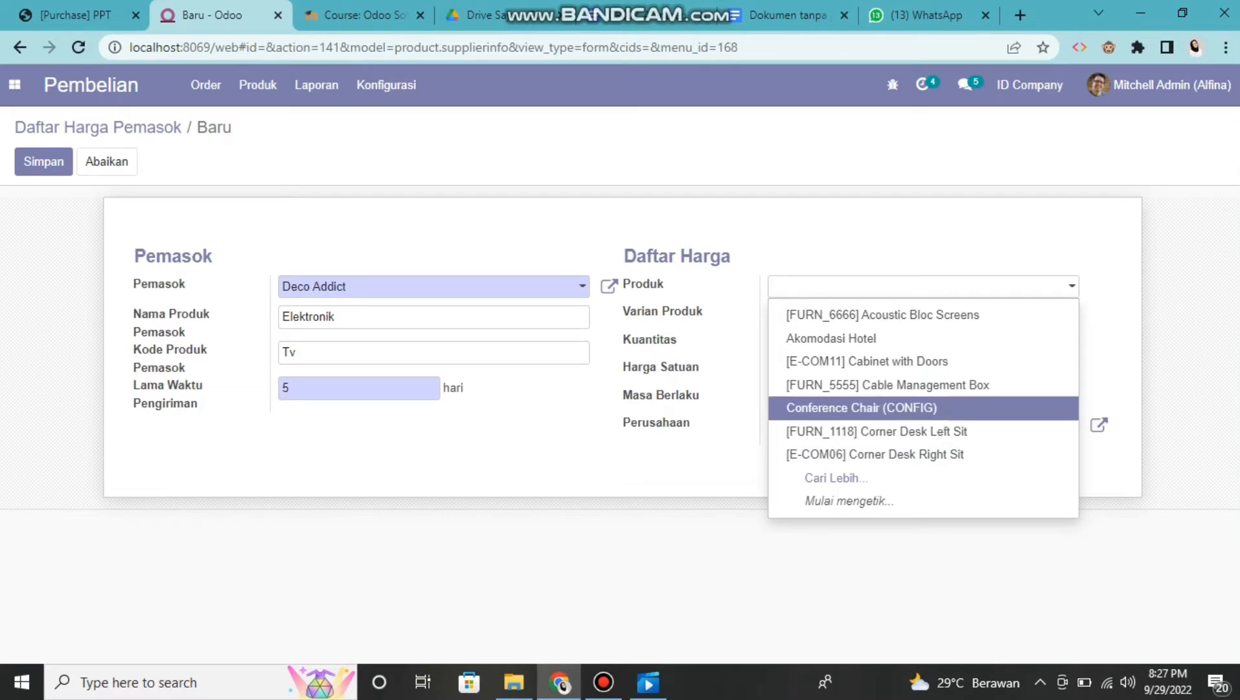
key(Up)
key(Up)
key(Up)
key(Return)
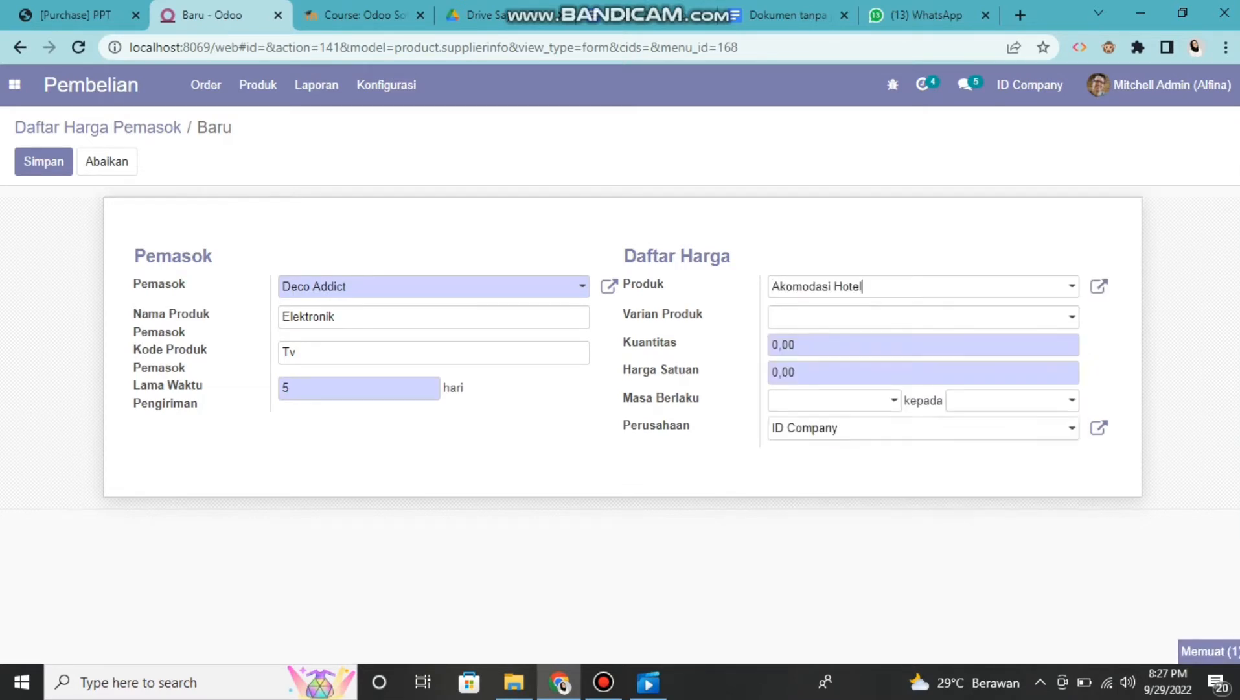
Set the product variant (Varian Produk) of the price entry to Akomodasi Hotel
key(Tab)
key(Down)
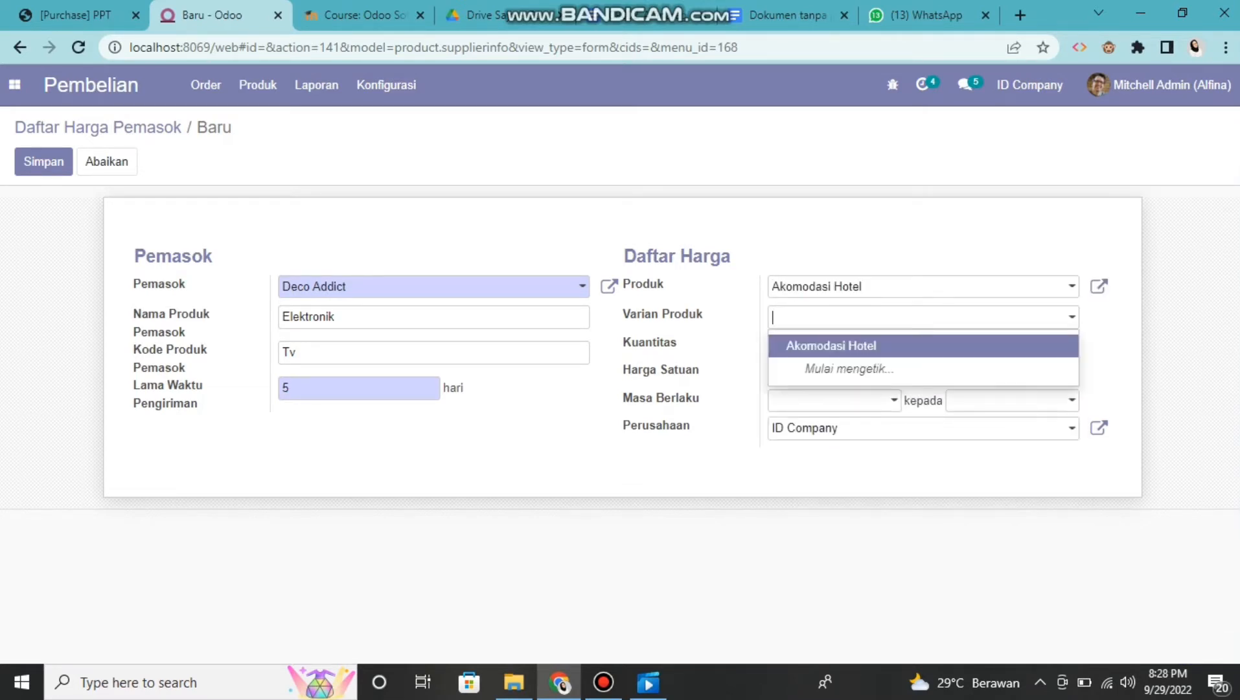
key(Return)
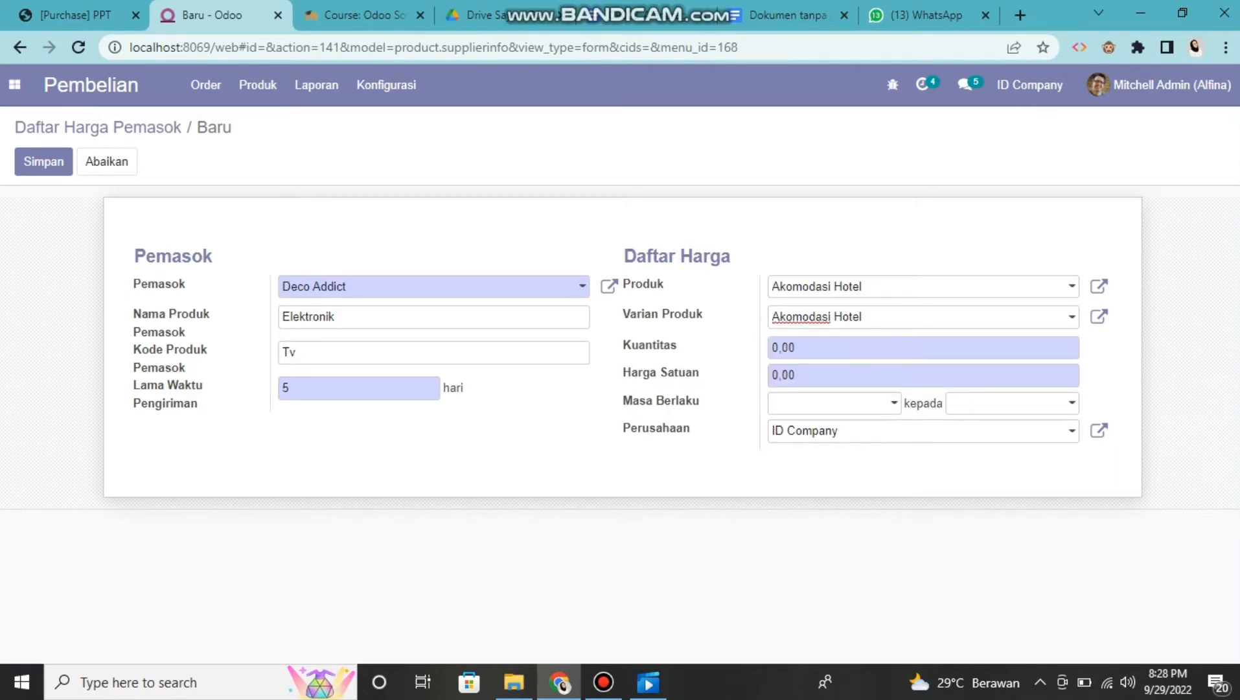
Set the price entry's quantity to 2,00 and its unit price (Harga Satuan) to 100000,00
key(Tab)
key(BackSpace)
text(2,00)
key(BackSpace)
text(100000)
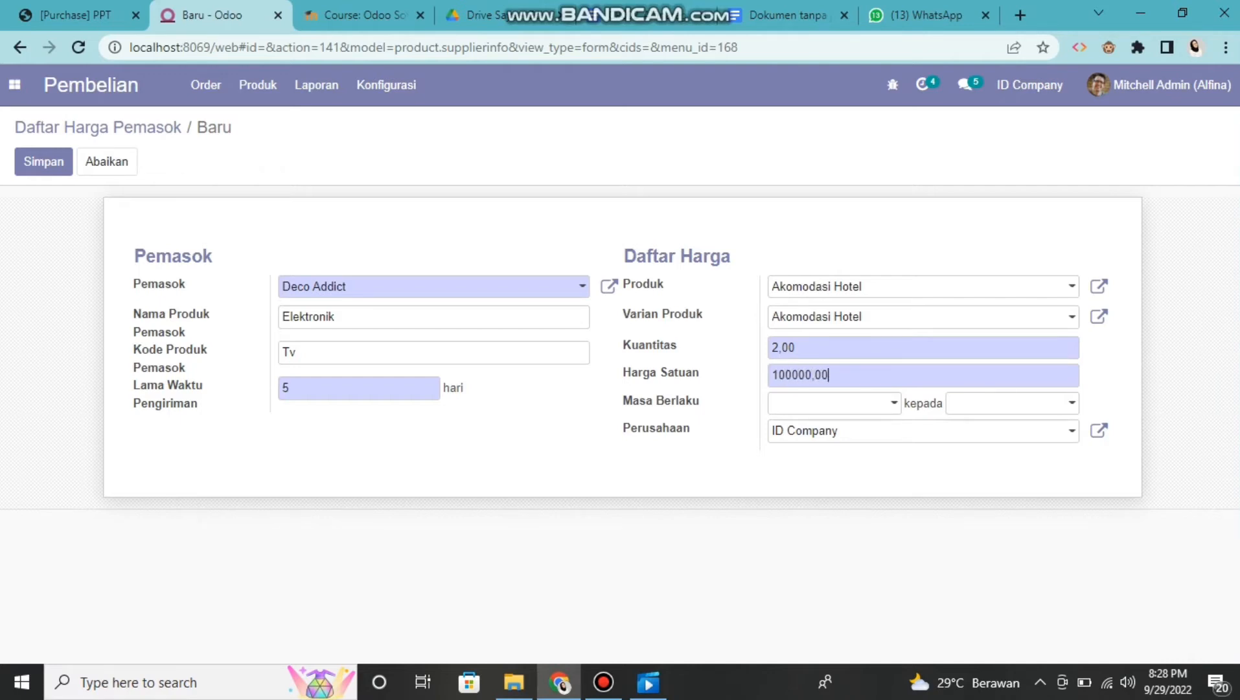
Replace the unit price (Harga Satuan) of the price entry with 1,000,000
key(ctrl+a)
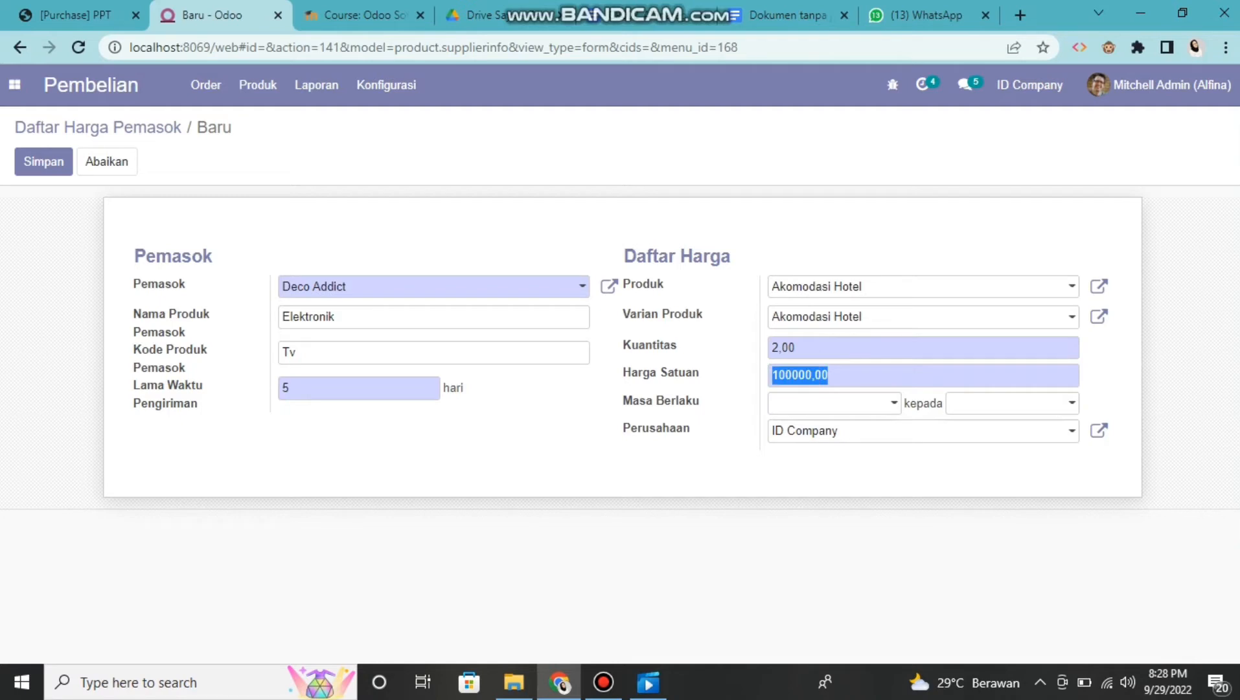
key(BackSpace)
text(100000)
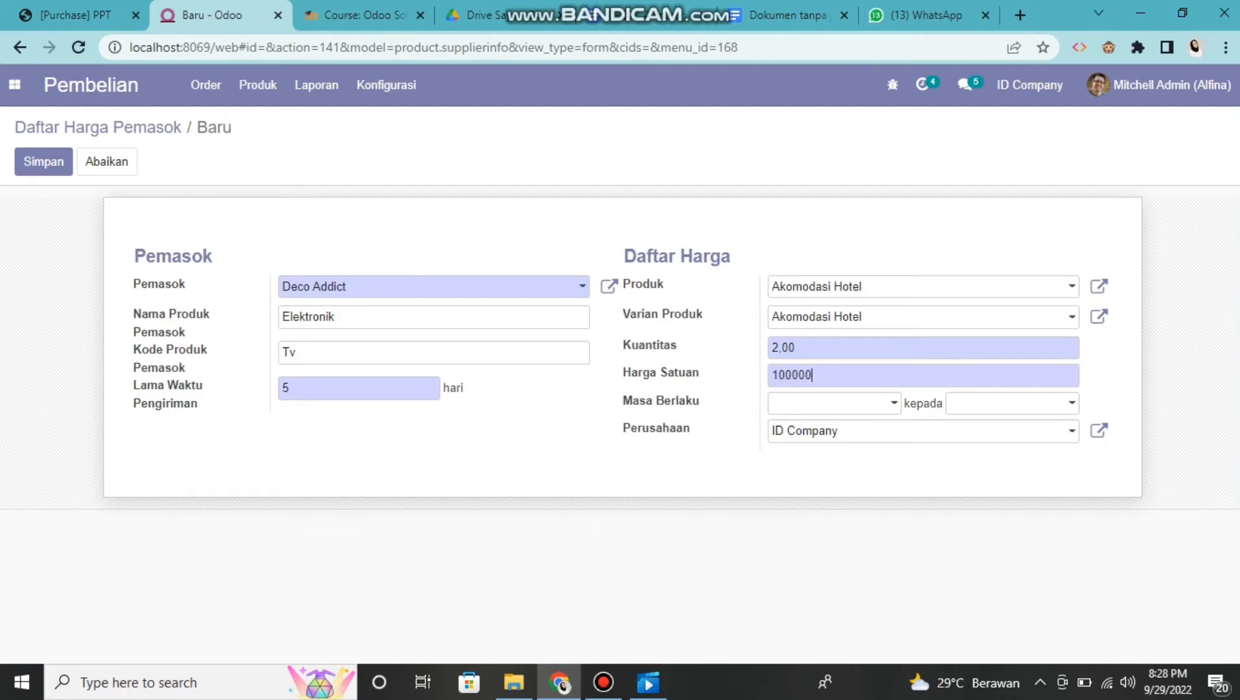
click(778, 375)
text(.)
key(BackSpace)
text(,000,)
key(Tab)
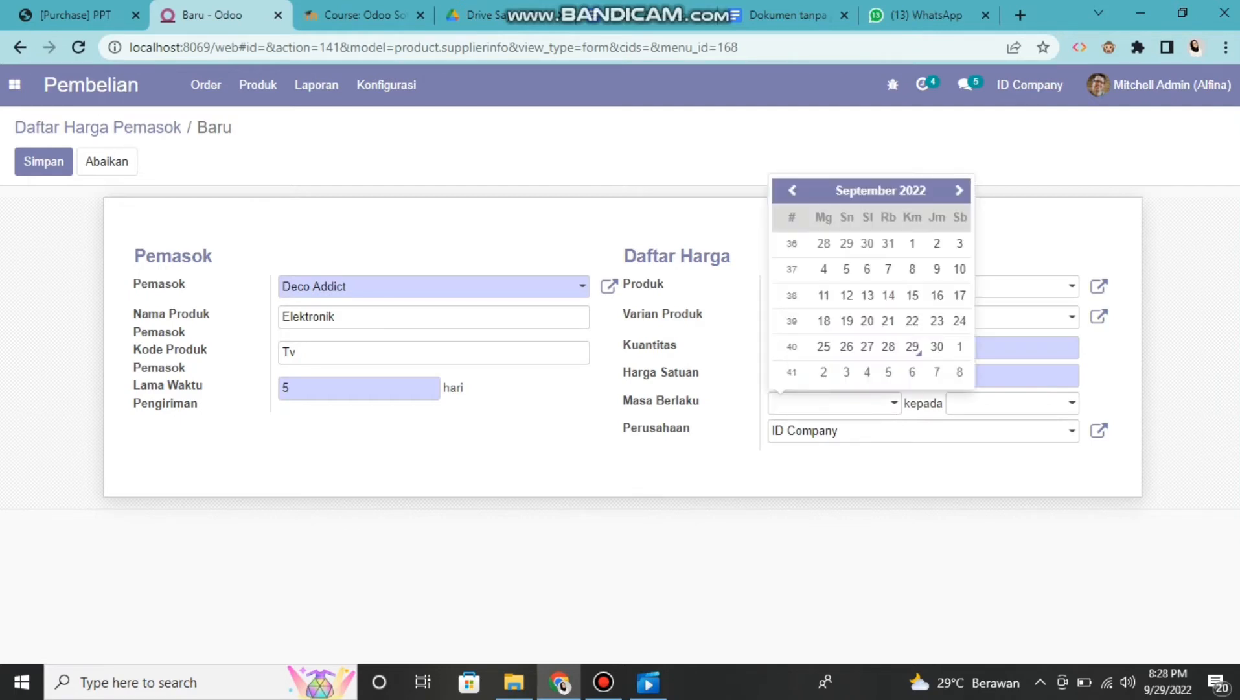
key(Escape)
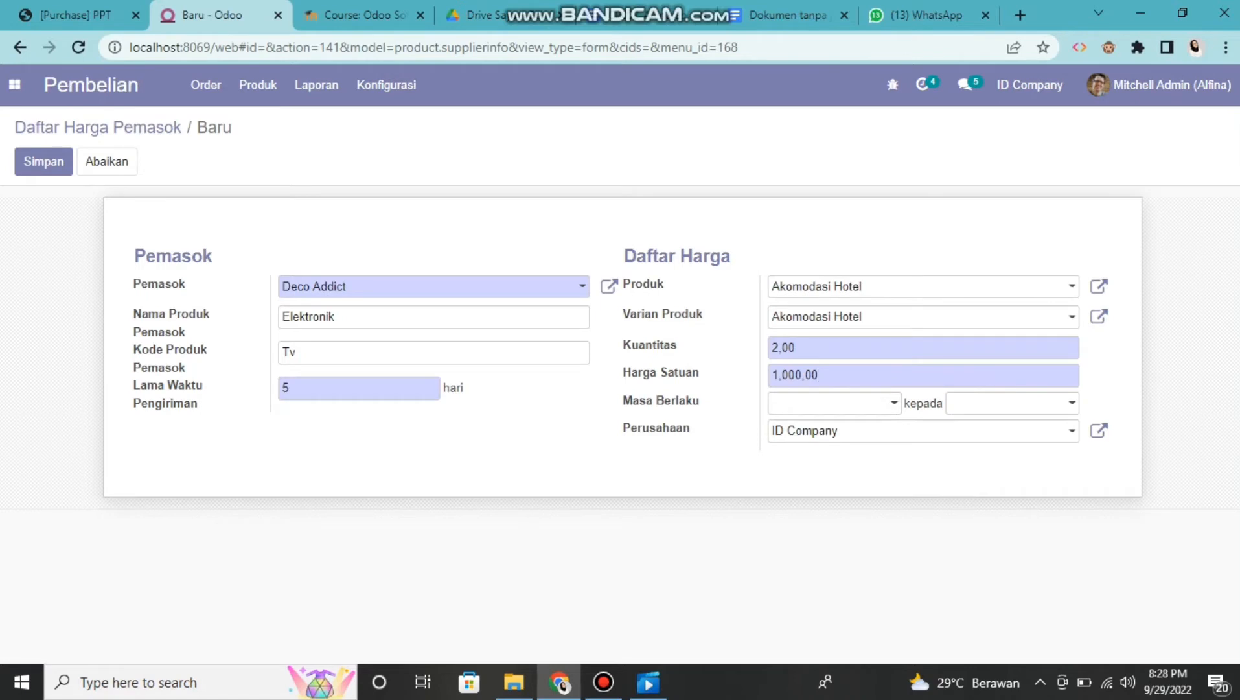
text(0)
Set the validity period (Masa Berlaku) from 11/09/2022 to 16/09/2022 and try to save the price list entry
key(Tab)
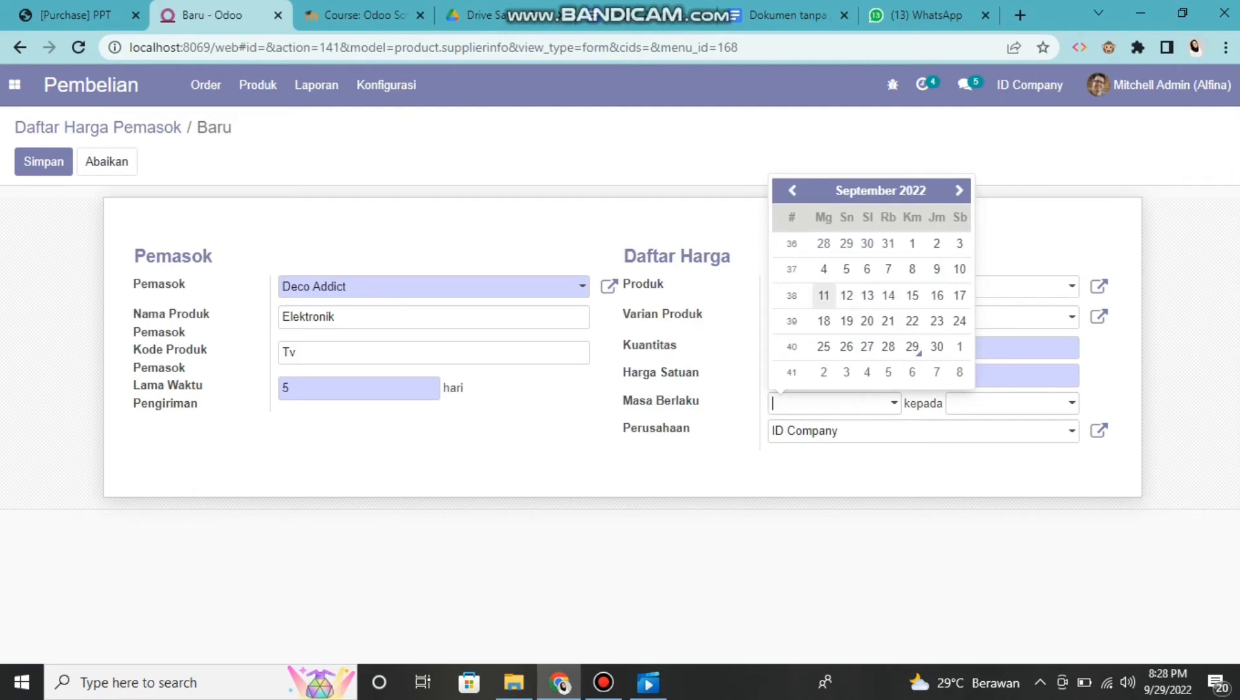
click(823, 295)
click(951, 402)
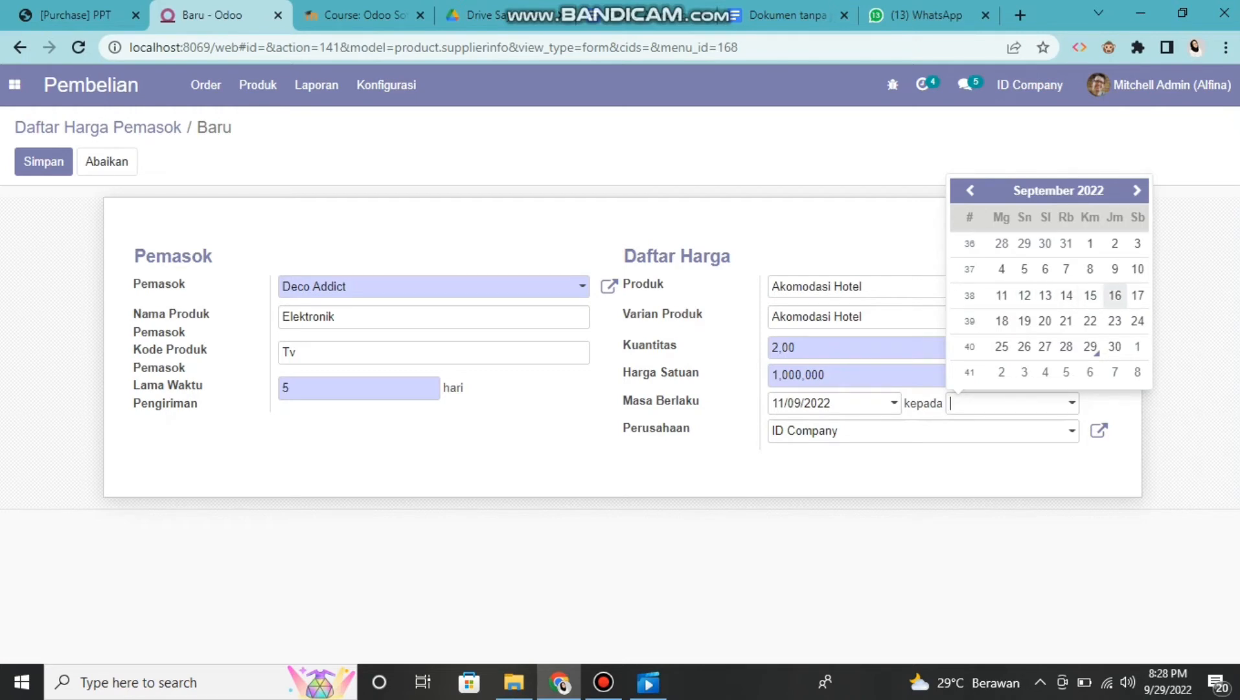
click(1114, 295)
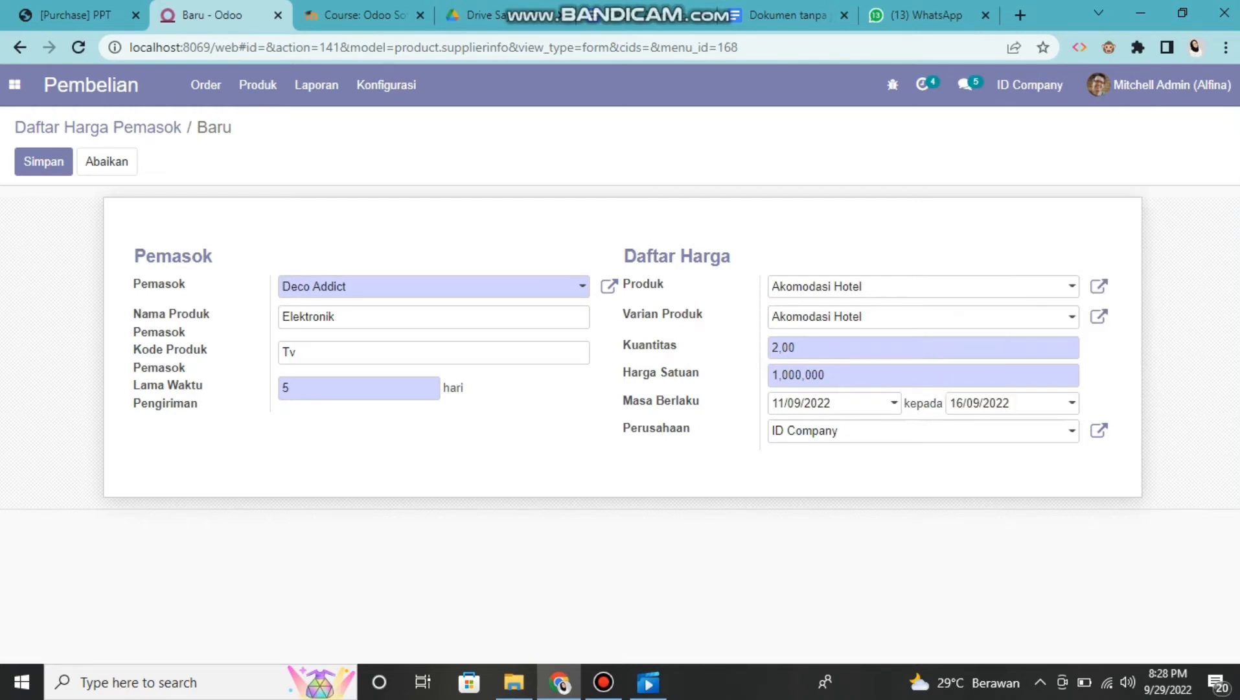
click(43, 161)
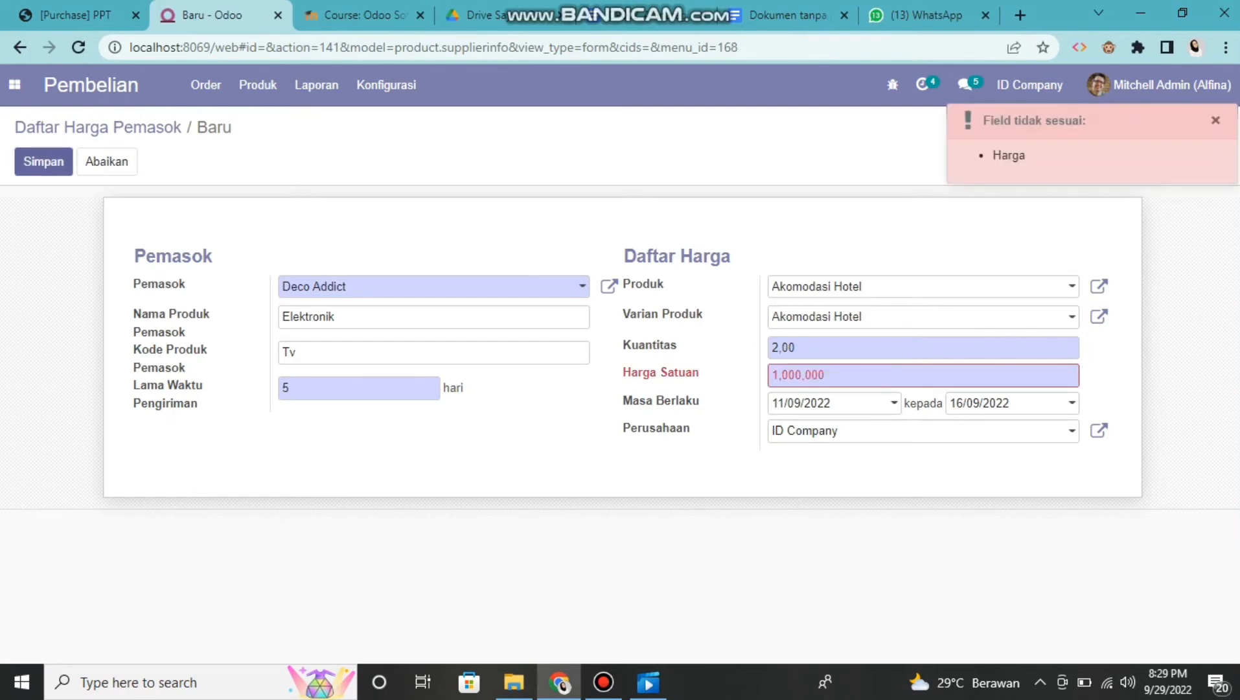
click(43, 161)
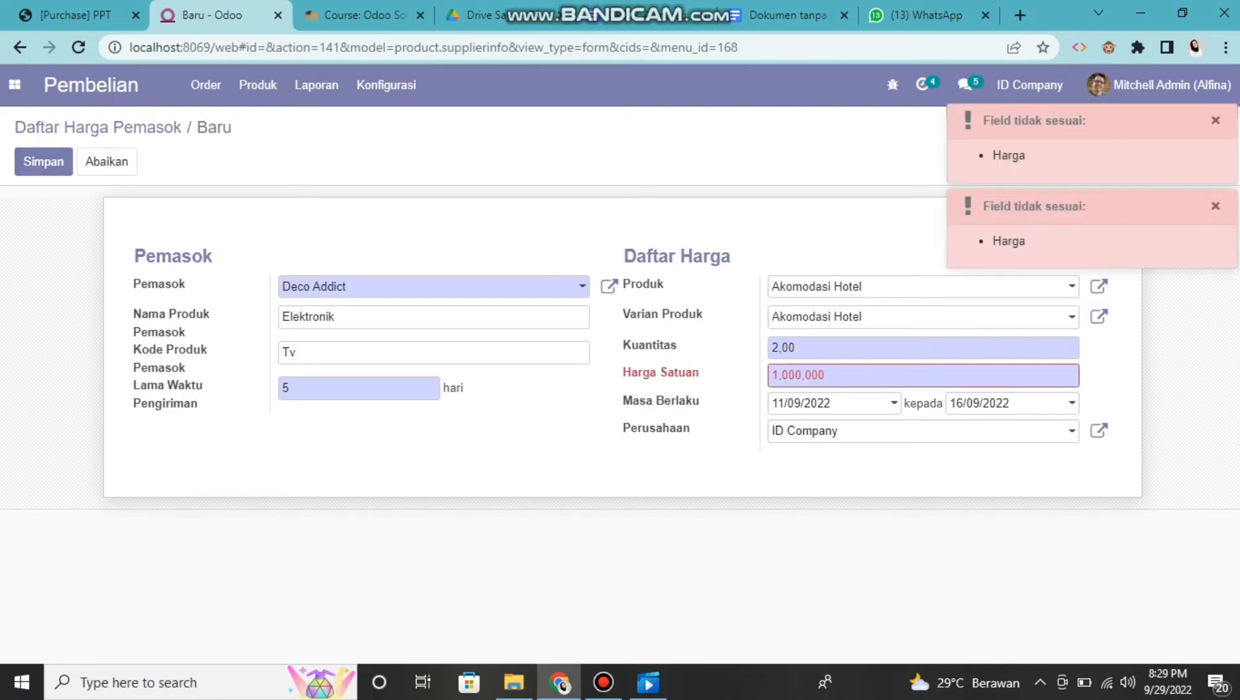
Replace the unit price with 11,00 and save the supplier price list entry
click(826, 375)
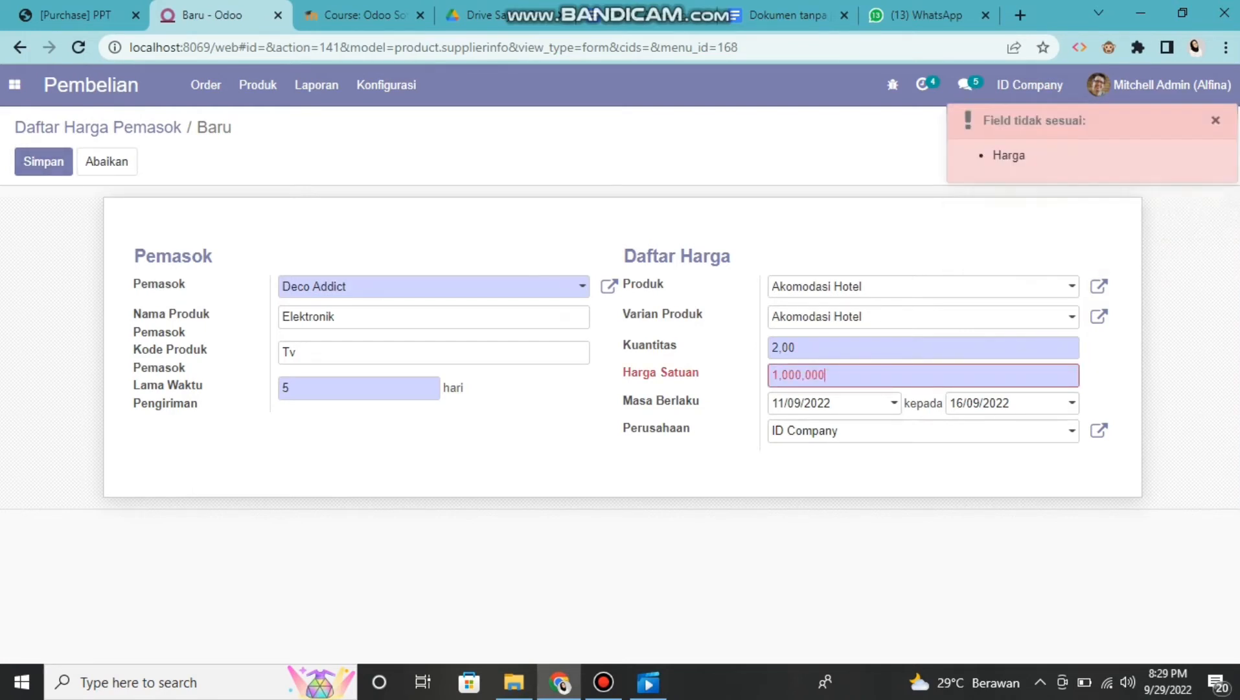
drag(826, 375, 771, 375)
key(BackSpace)
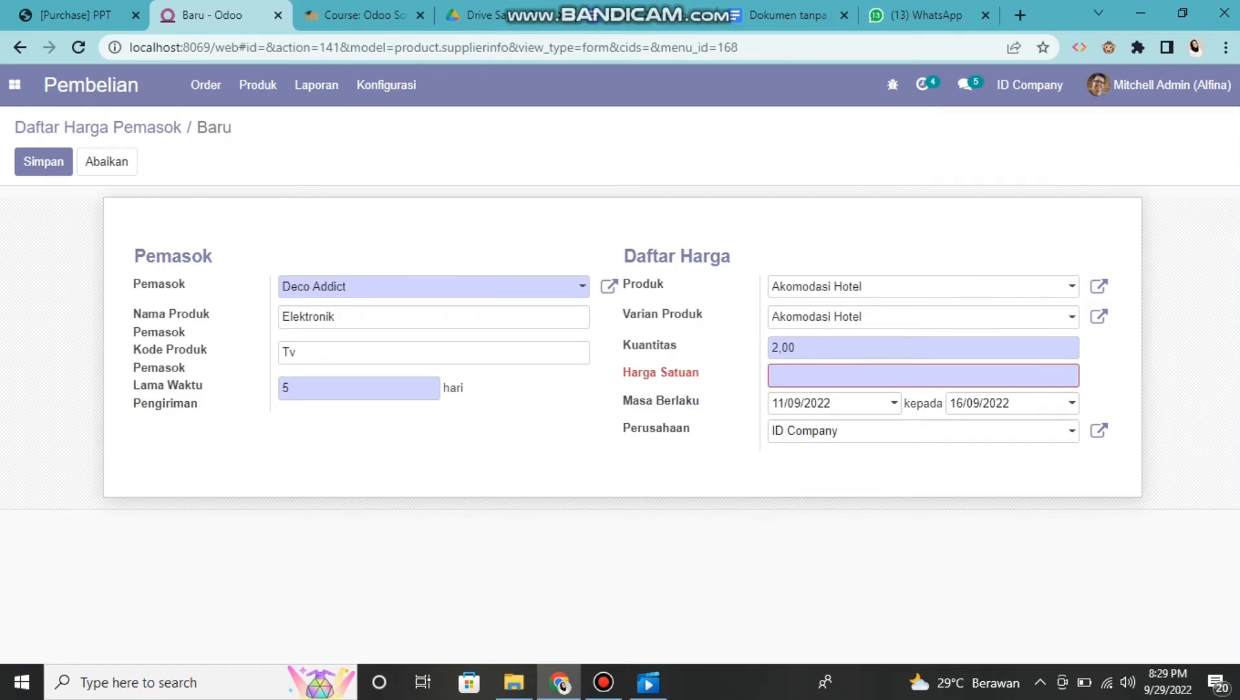
text(11,00)
click(43, 162)
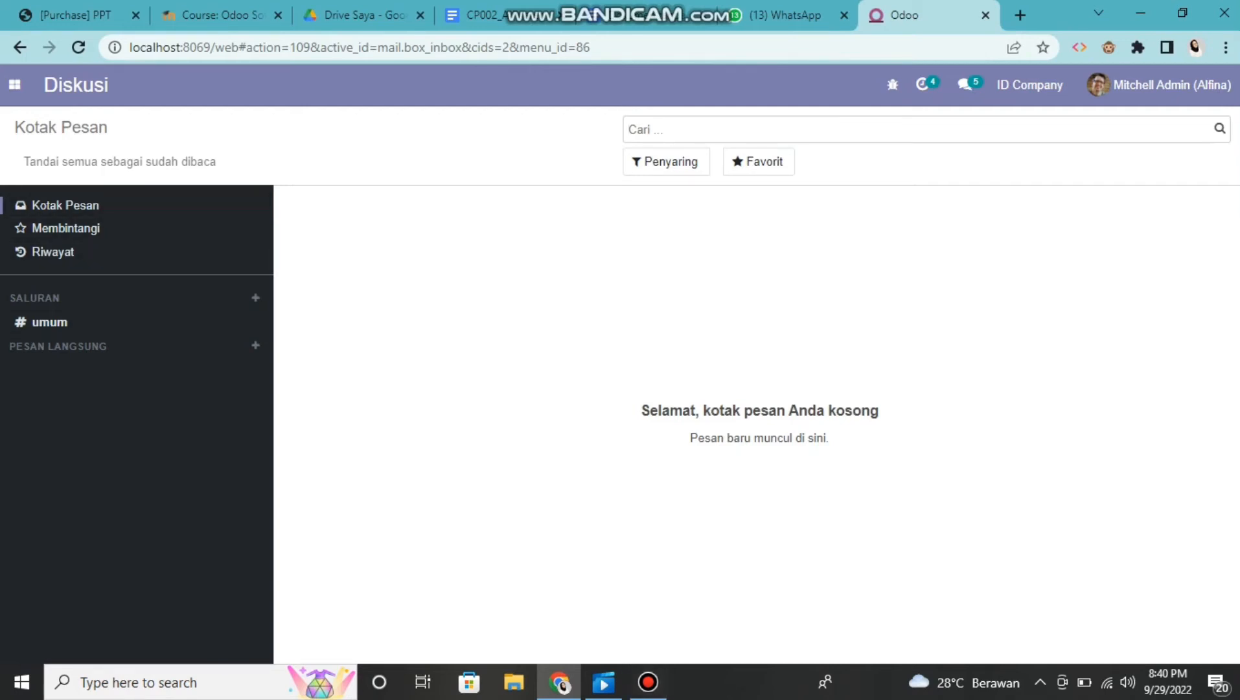
Open the requests for quotation (Permintaan Penawaran) in the Pembelian module
click(14, 84)
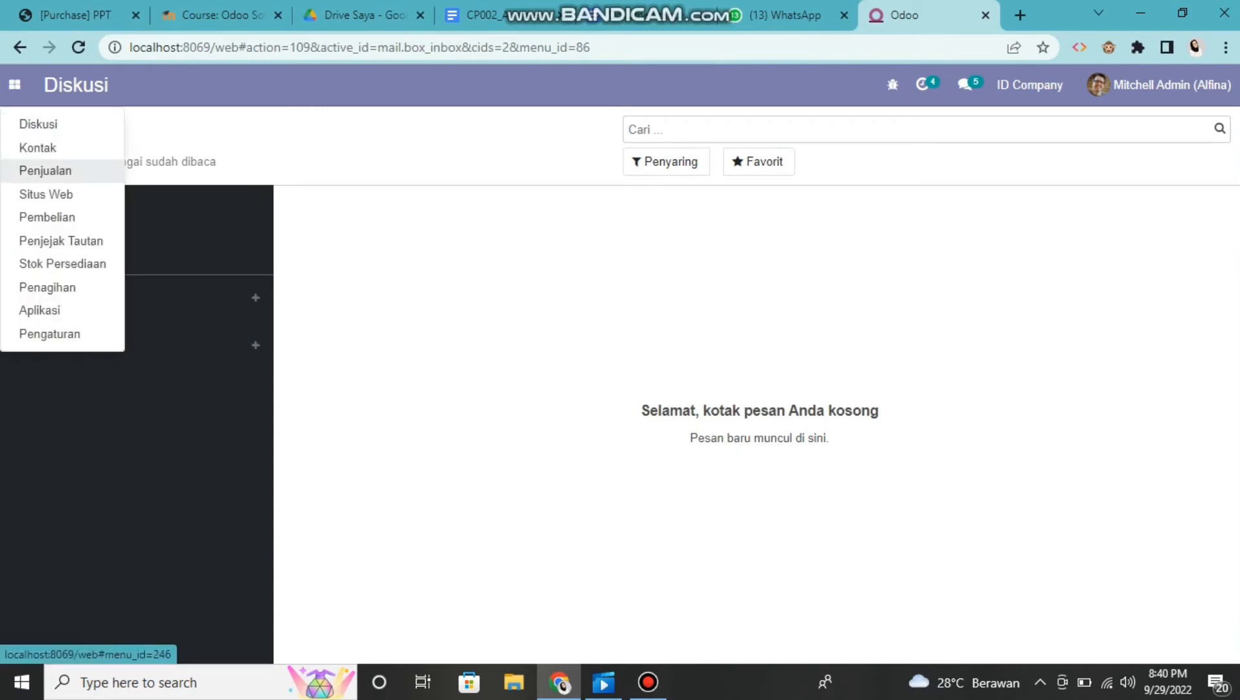
click(39, 217)
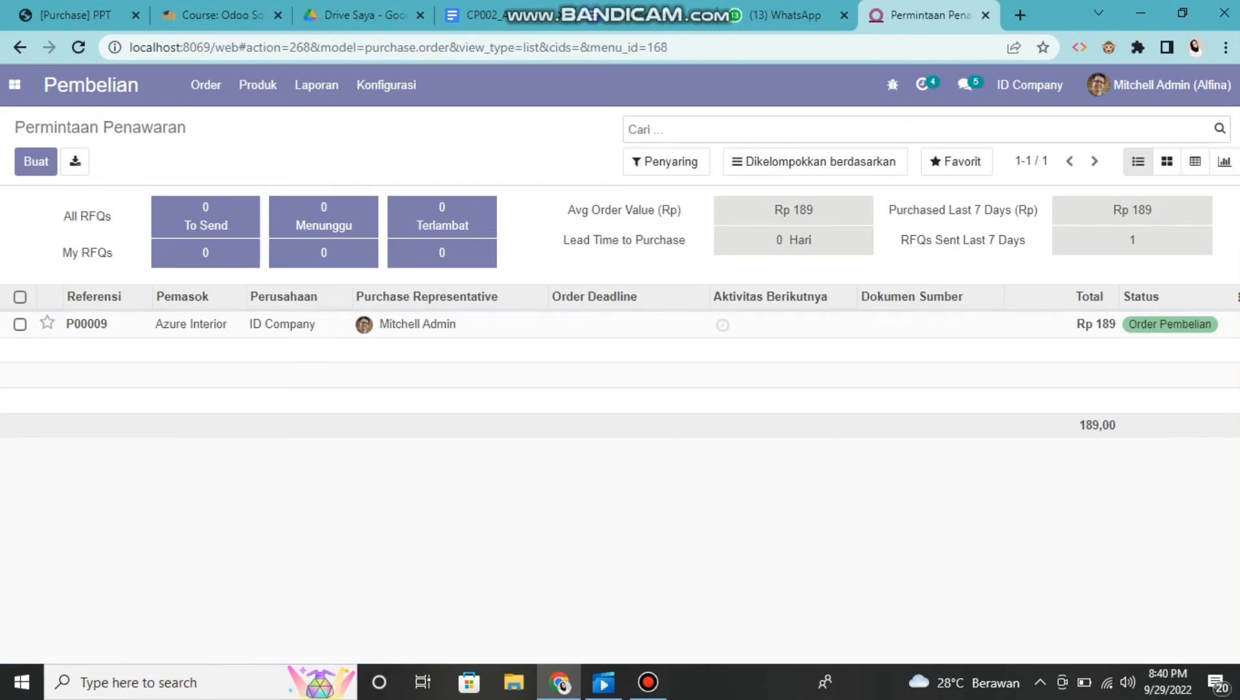
click(205, 85)
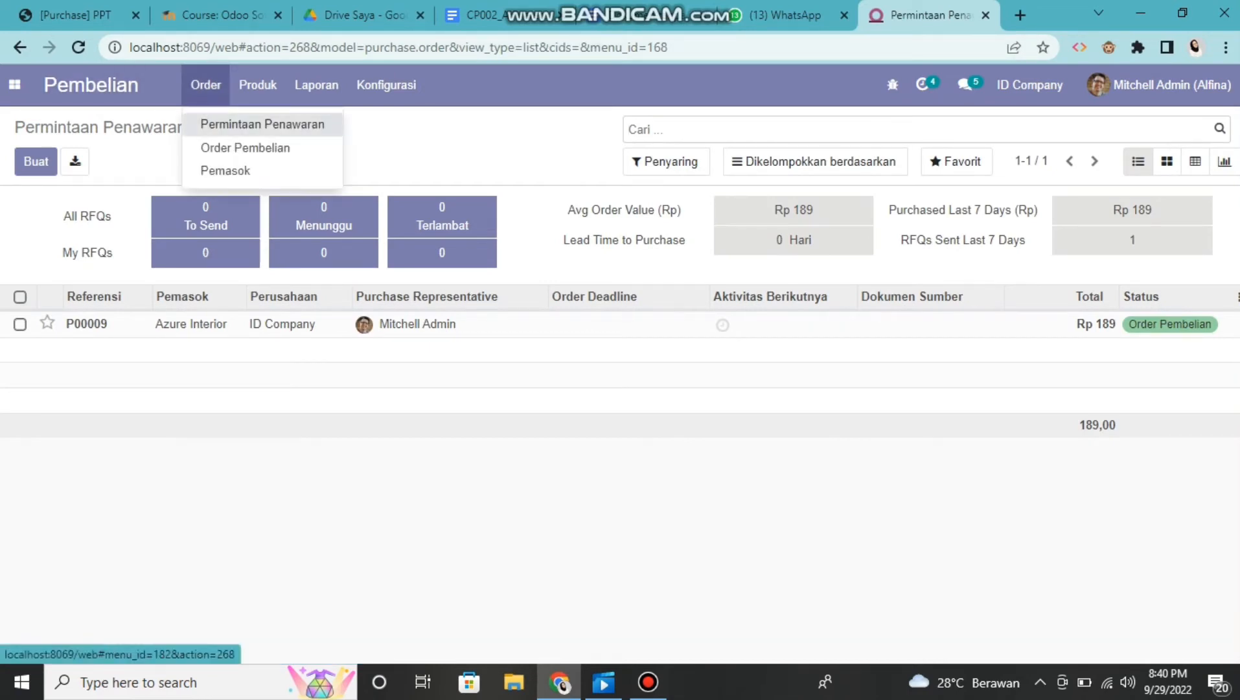
click(262, 123)
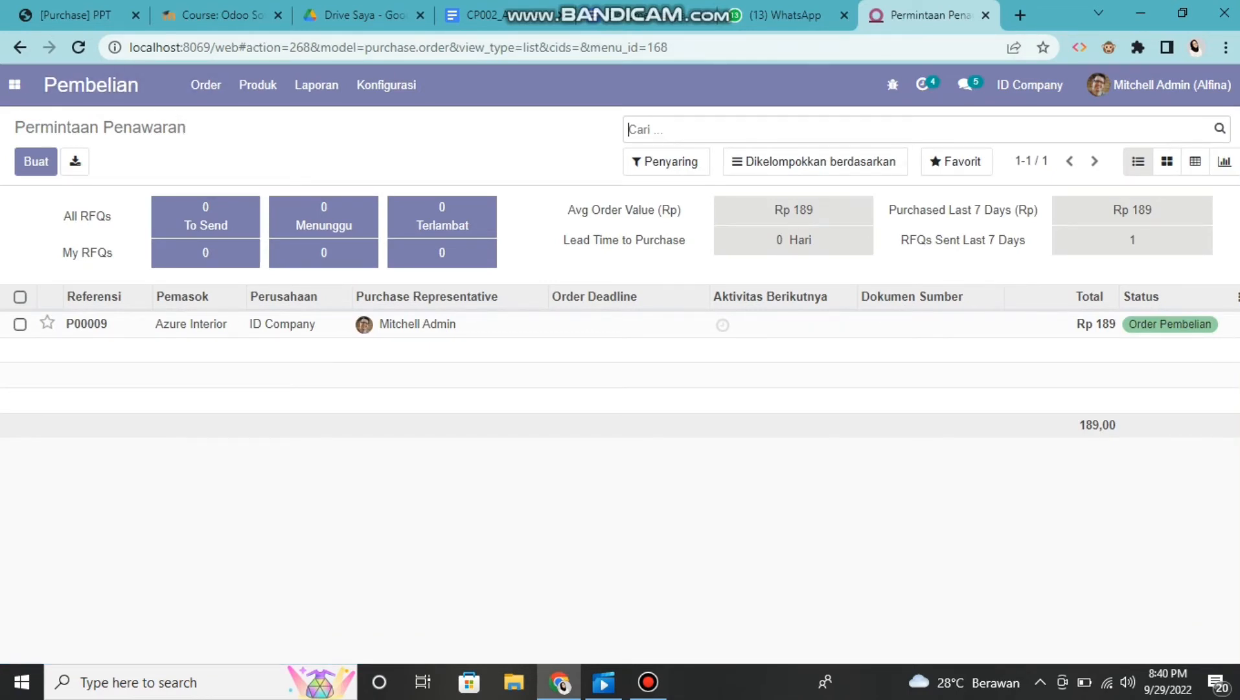
click(206, 85)
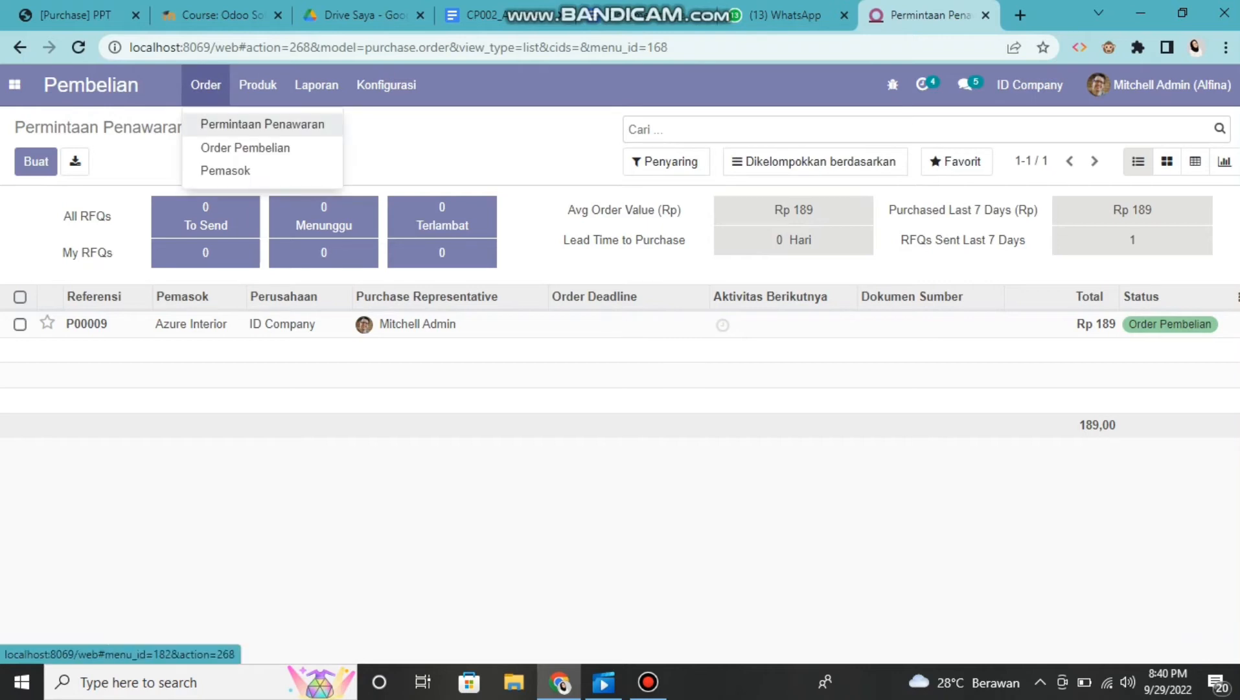
click(262, 124)
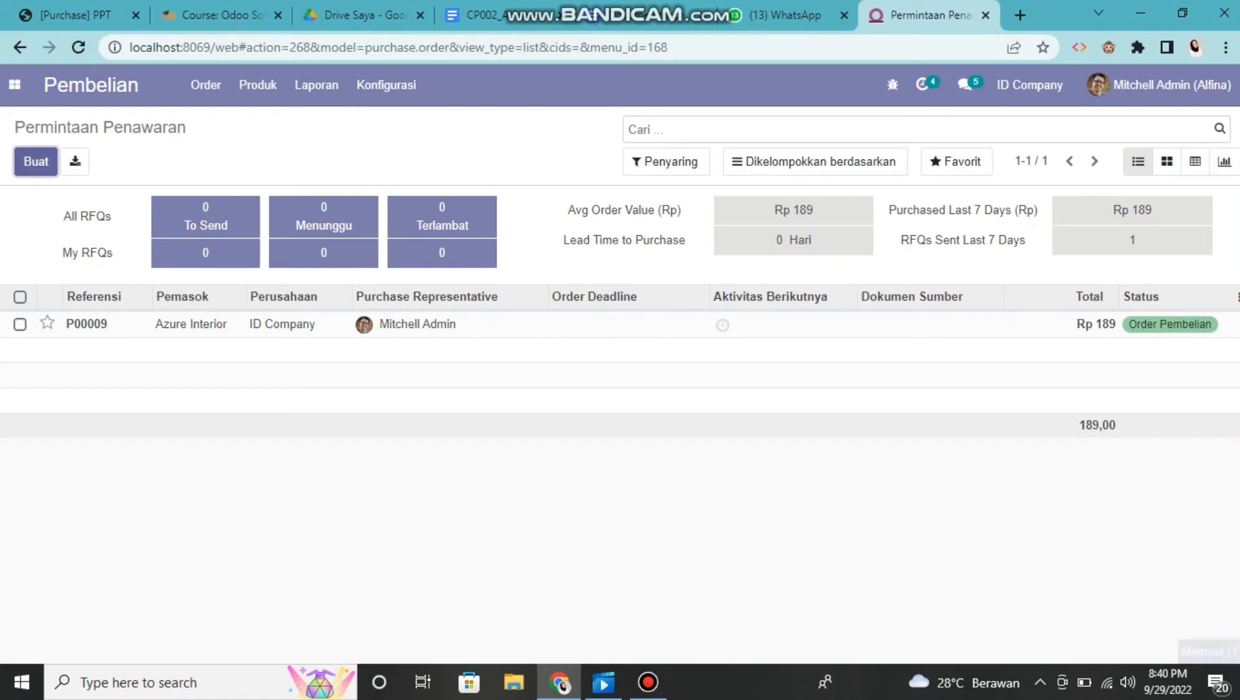
Start a new request for quotation with the first listed contact person of Azure Interior as the supplier
click(35, 161)
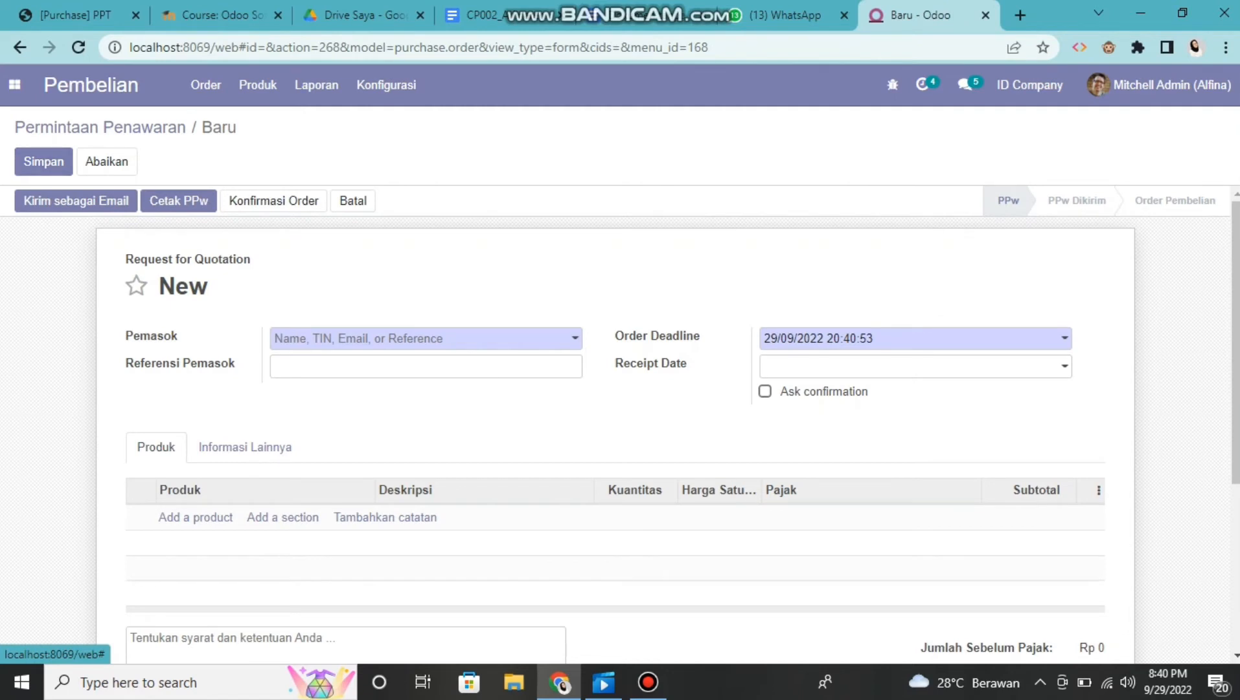
scroll(667, 421, down, 2)
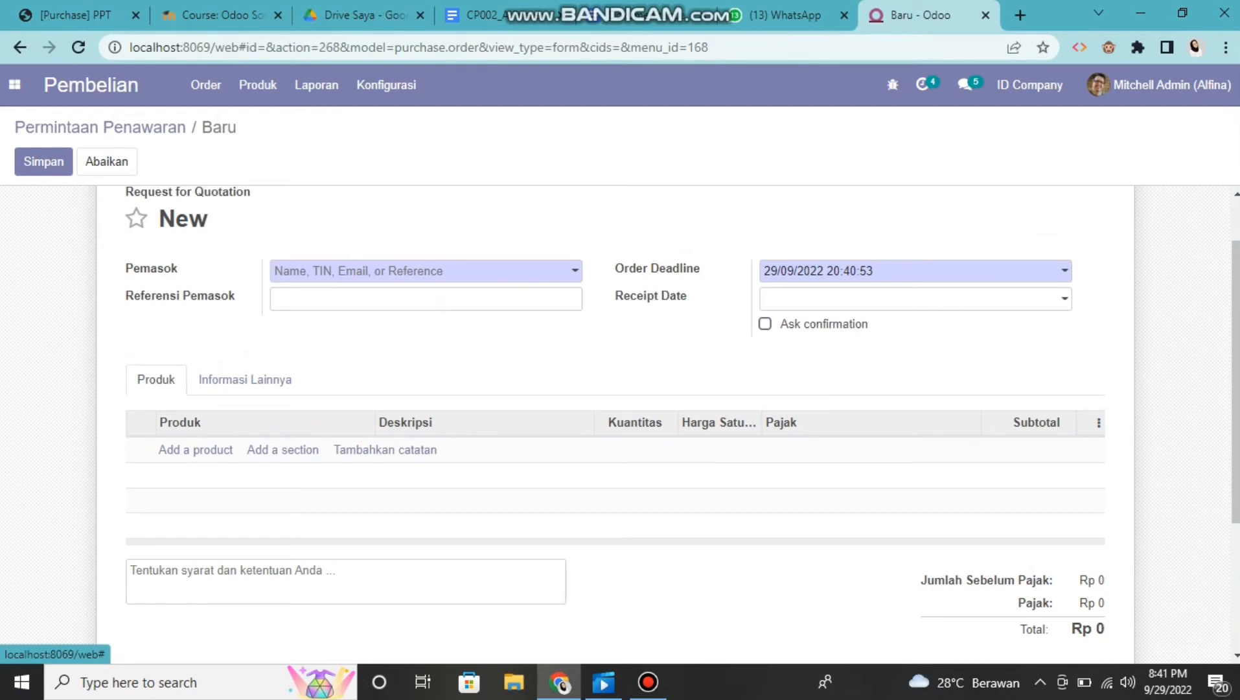
click(435, 271)
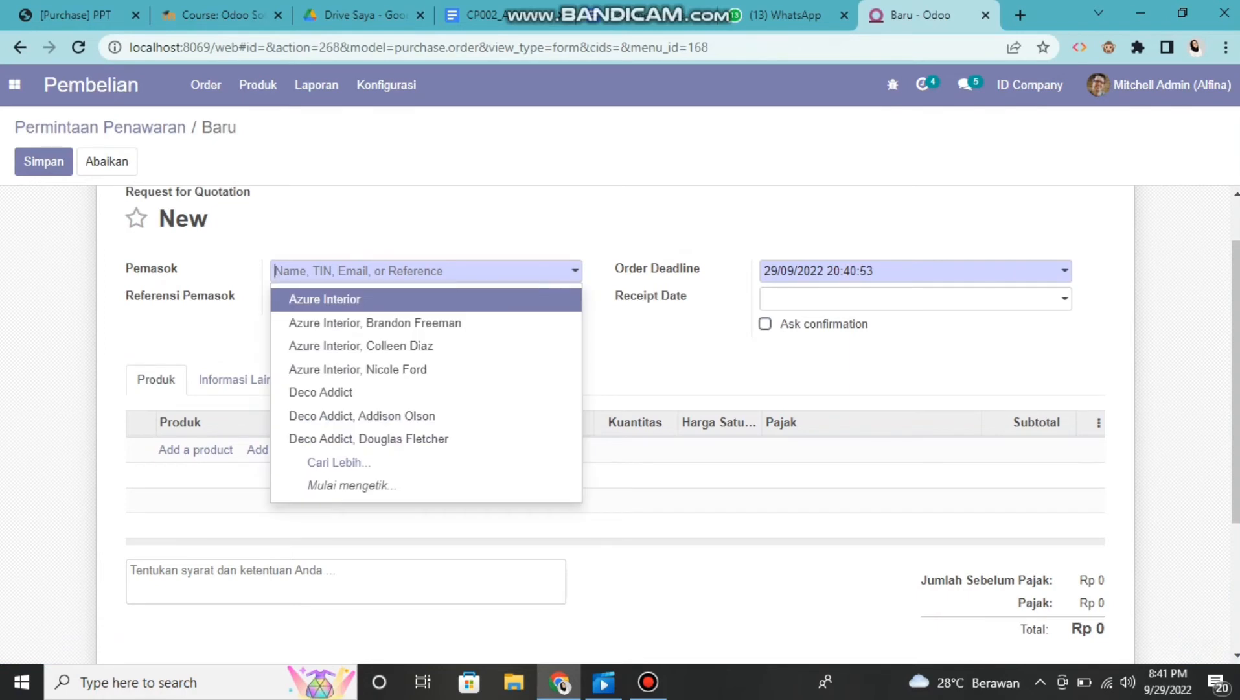
key(Down)
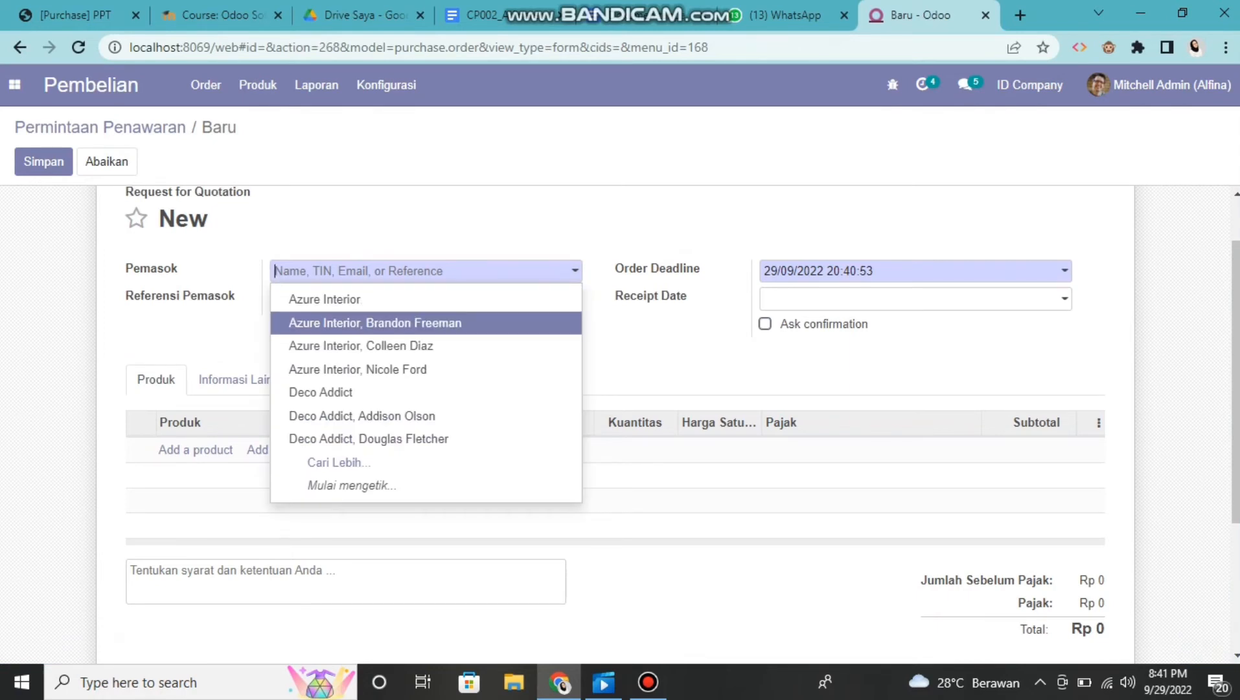
key(Return)
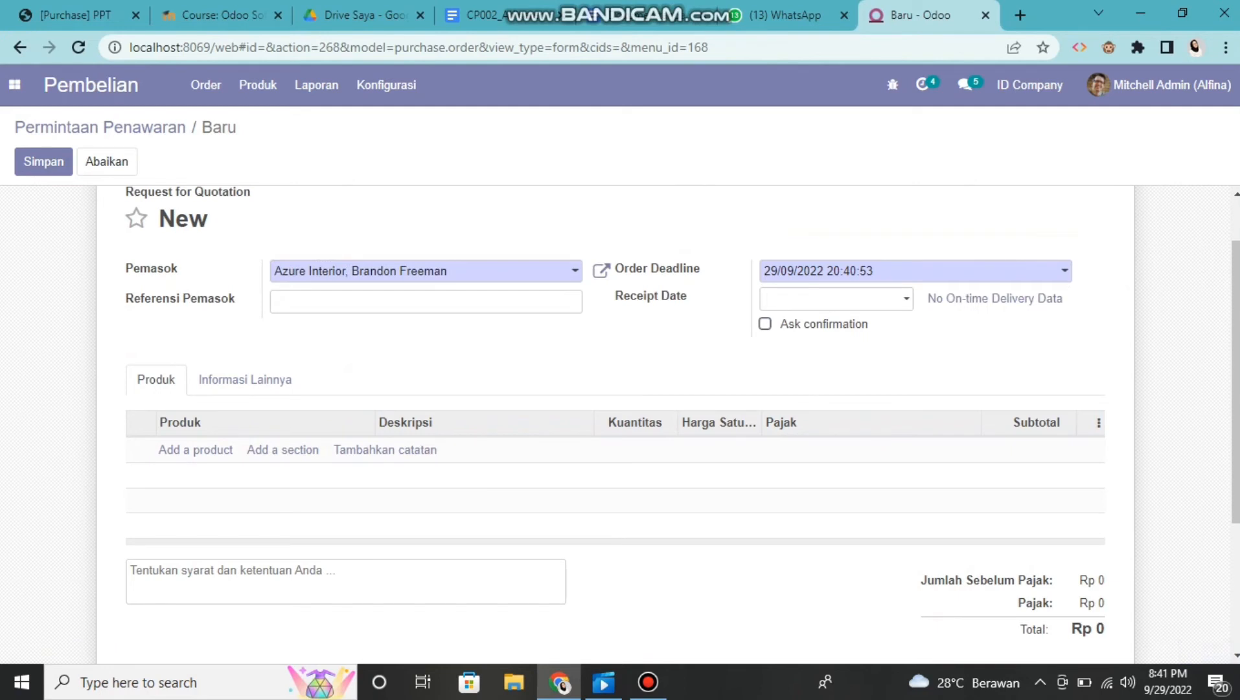
Set the supplier reference (Referensi Pemasok) to AQ02 and the receipt date to 13/09/2022
click(425, 301)
text(AQ02)
click(835, 298)
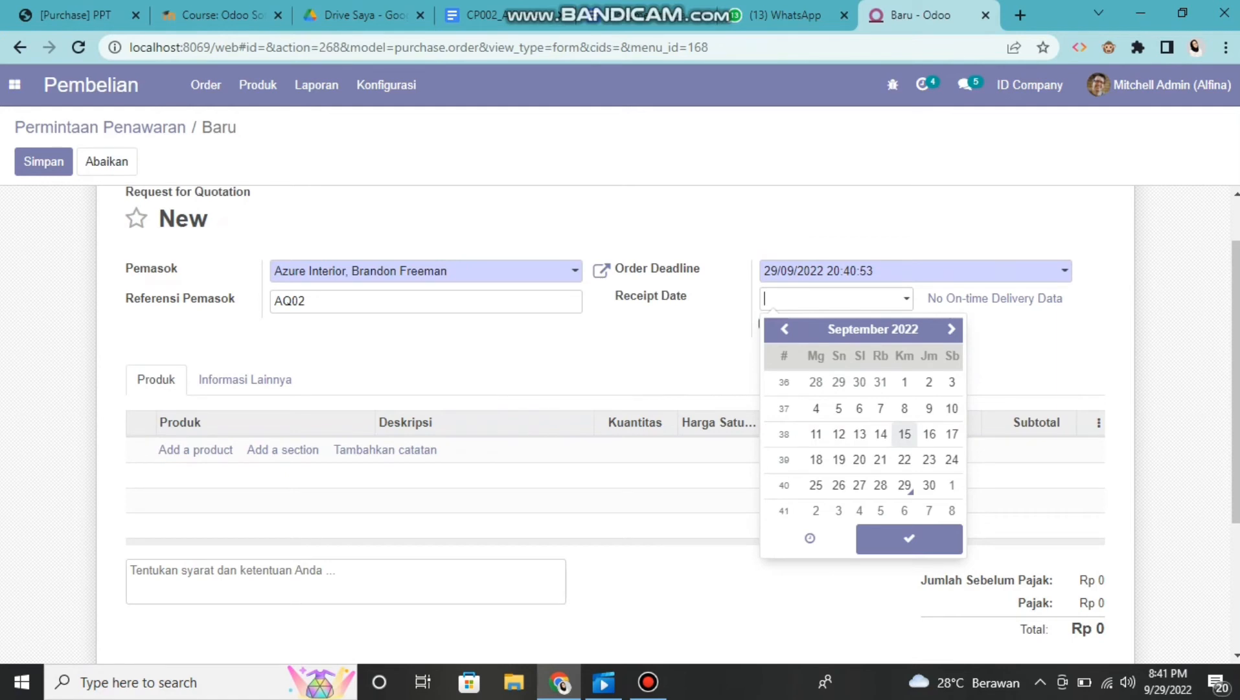
click(859, 433)
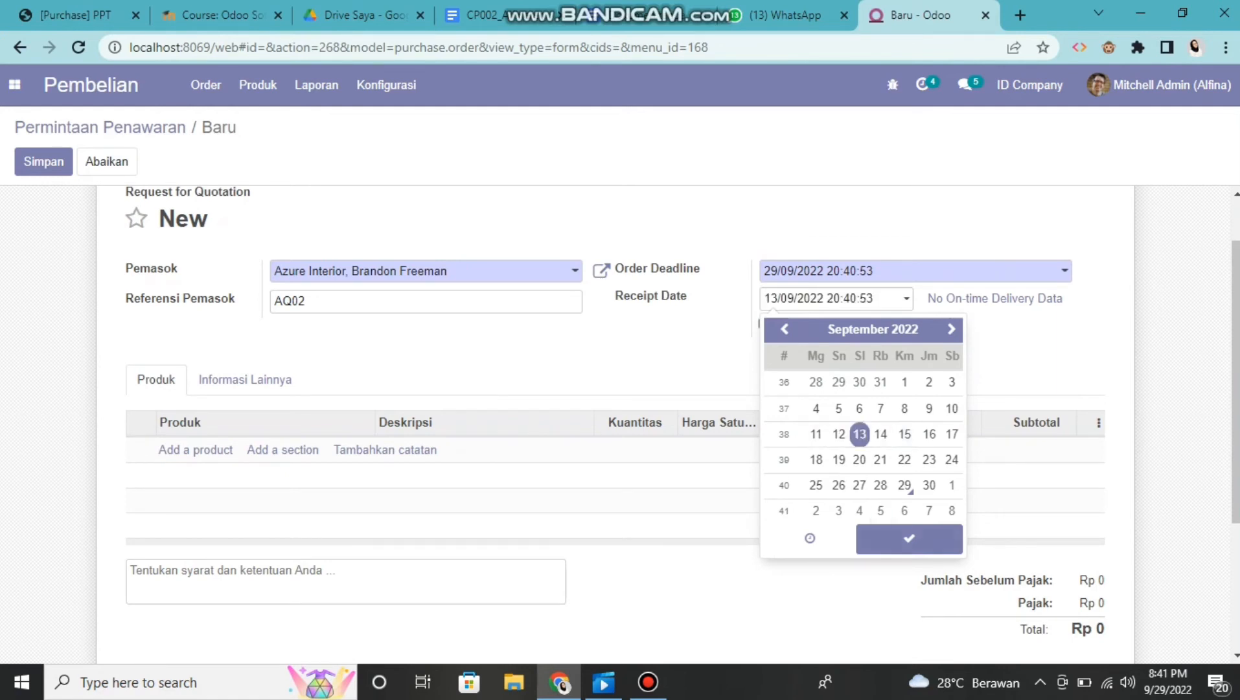
click(909, 538)
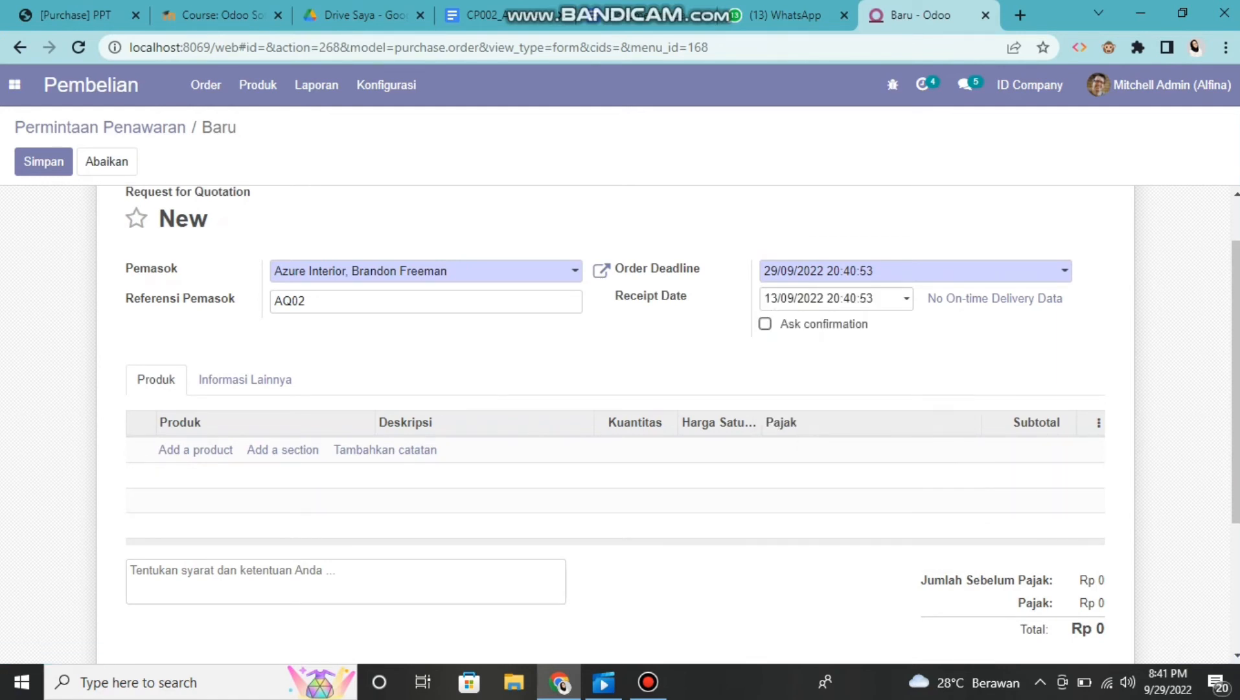
Add the product [E-COM06] Corner Desk Right Sit as the first line of the request for quotation
scroll(661, 424, down, 2)
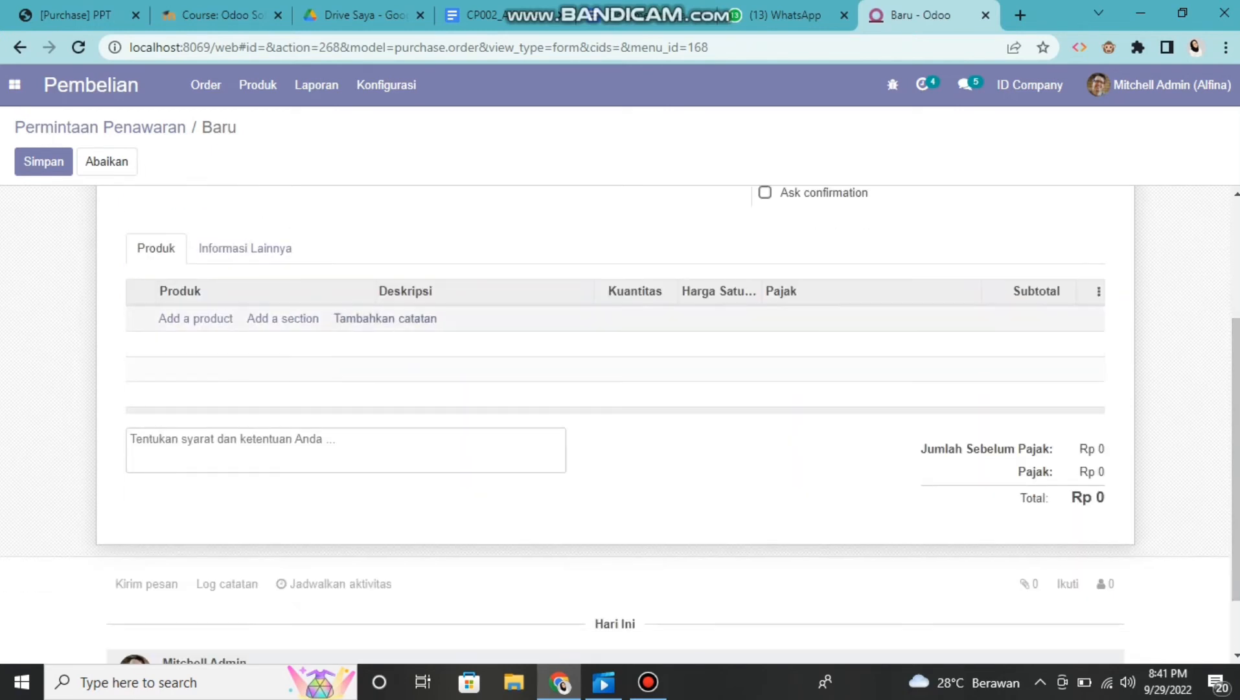
click(195, 318)
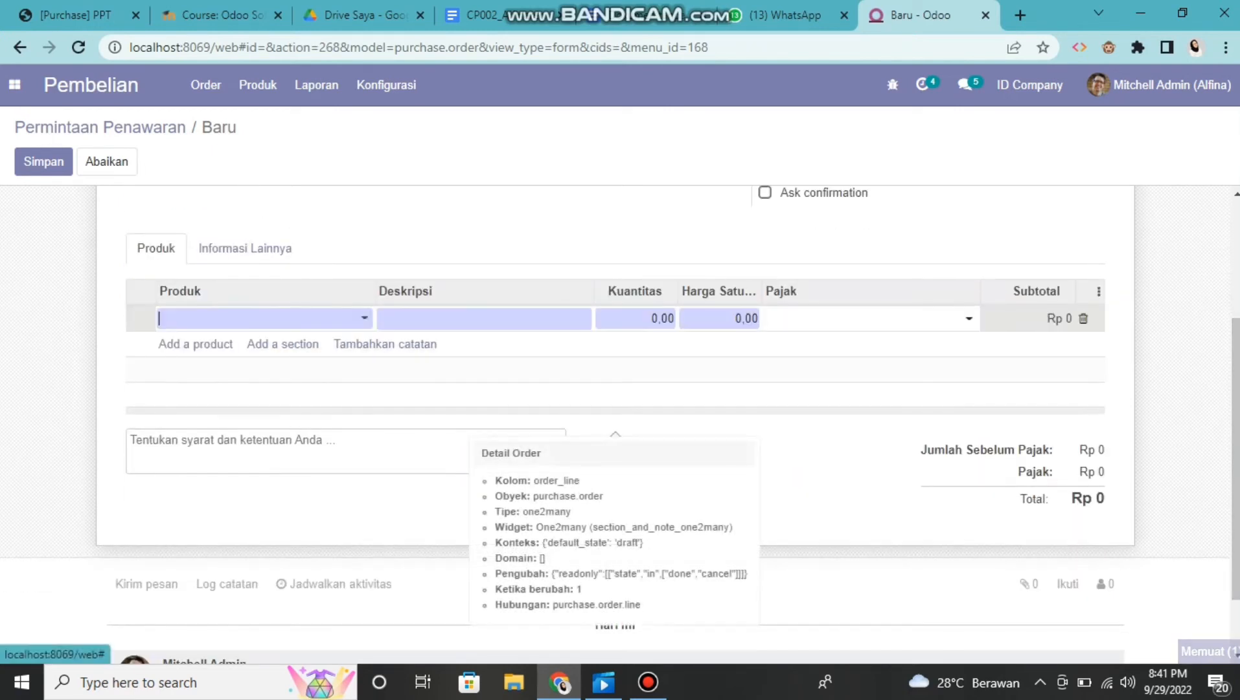
click(234, 318)
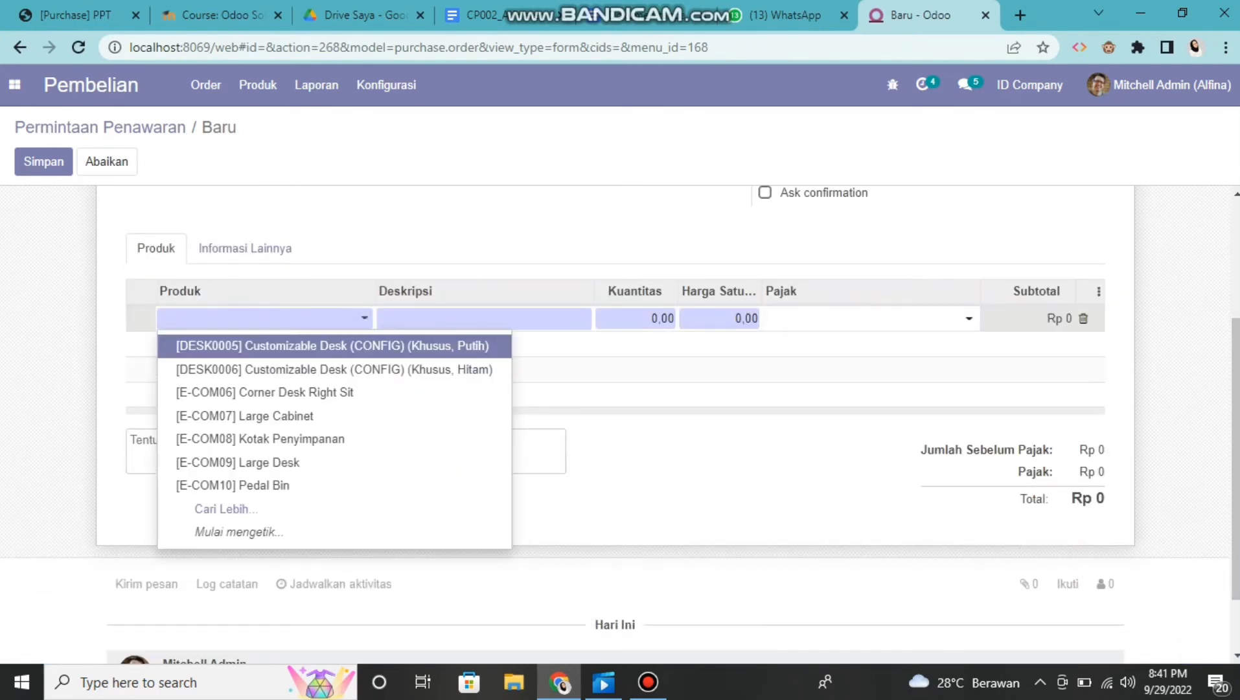
click(264, 393)
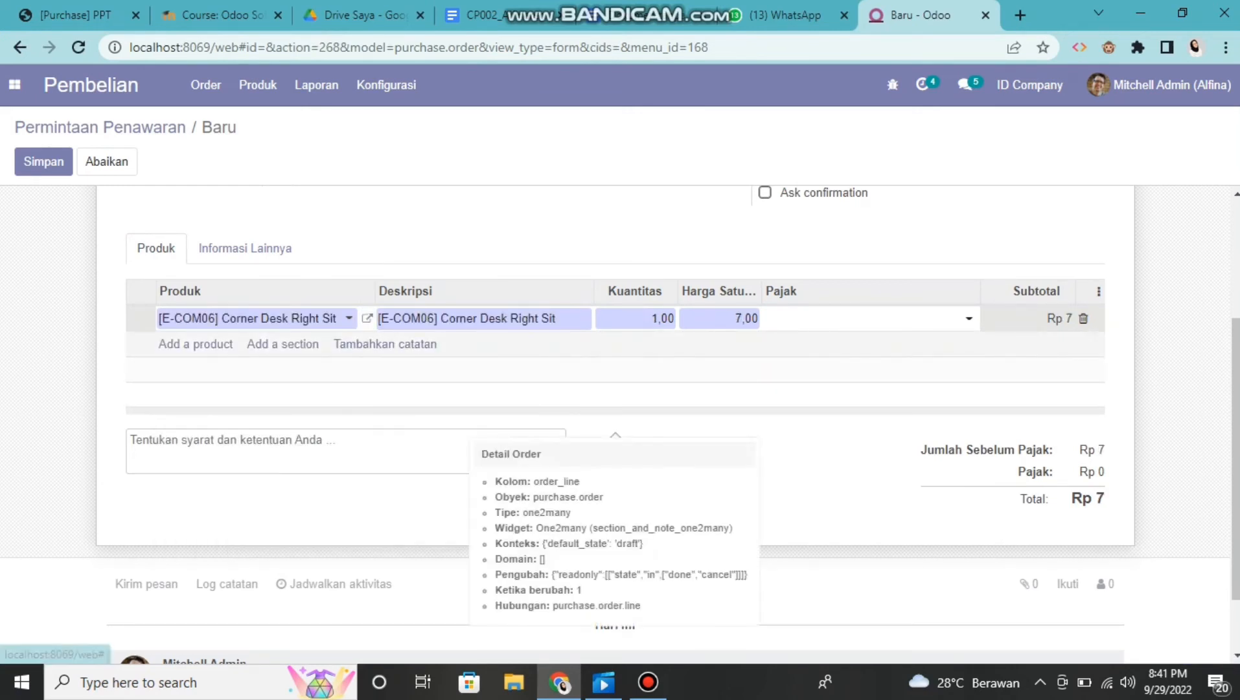
click(386, 373)
Add the product [E-COM09] Large Desk as a second product line
click(195, 342)
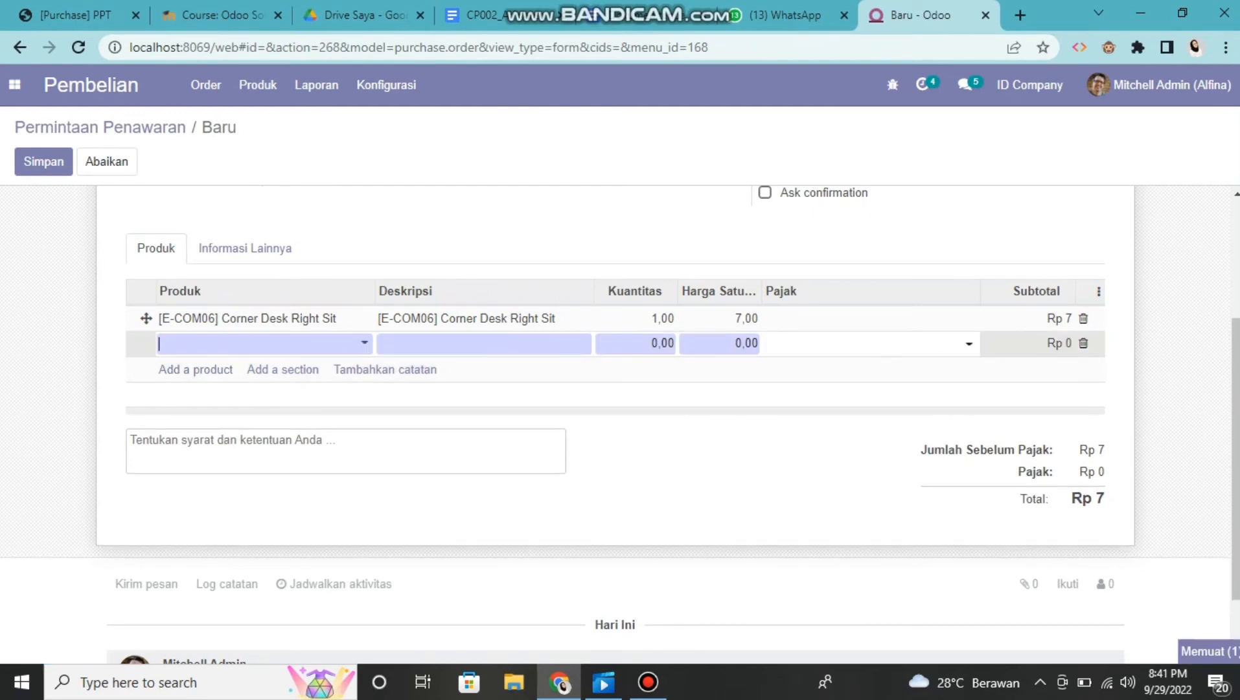
click(196, 343)
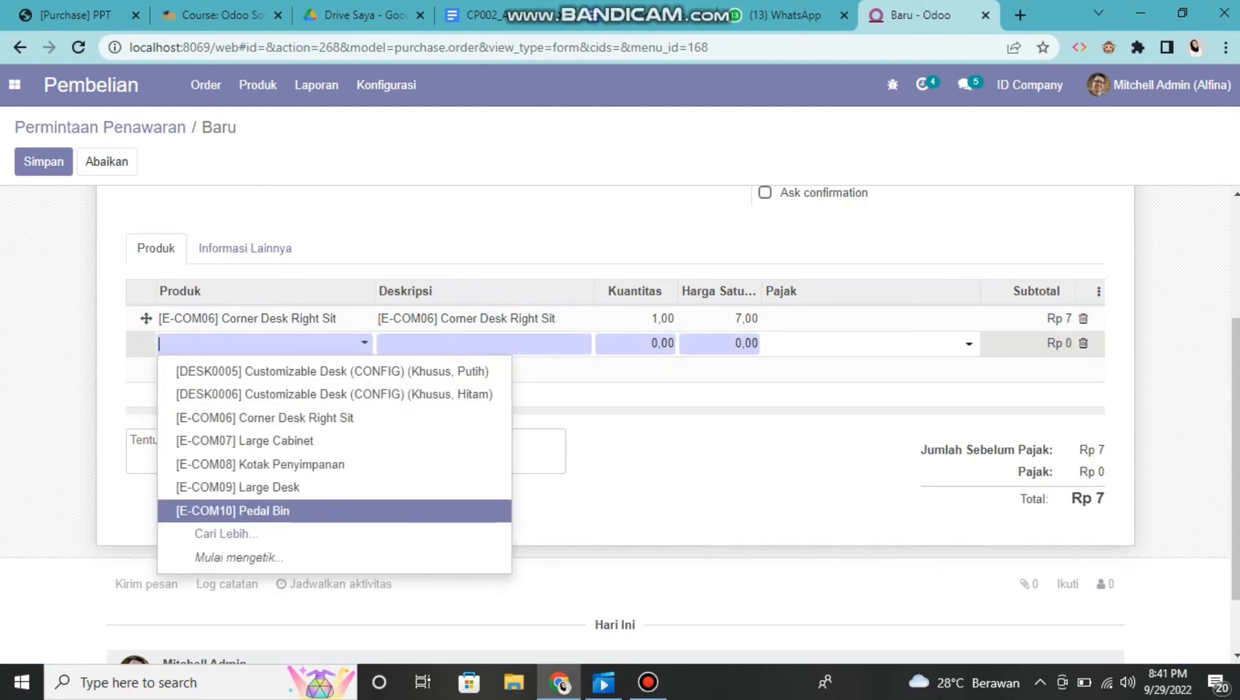
key(Up)
key(Escape)
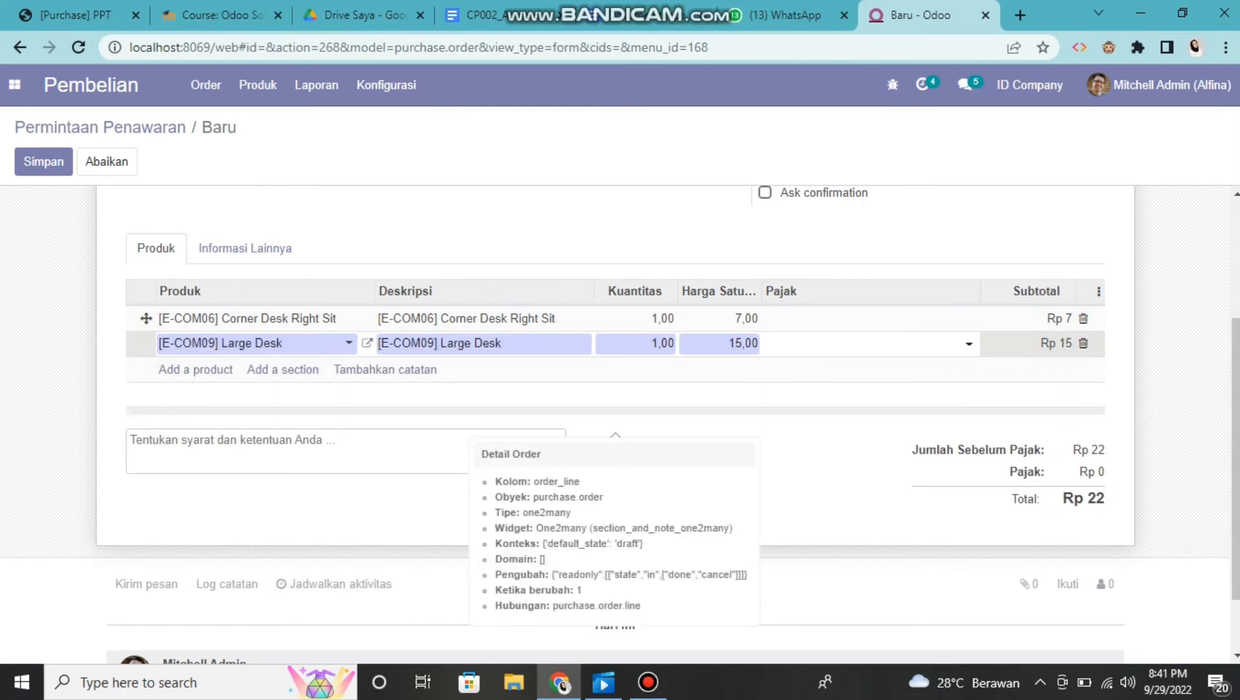
Set the tax (Pajak) to 0% on the Corner Desk Right Sit line and 10% on the Large Desk line
drag(1236, 454, 1235, 461)
click(865, 305)
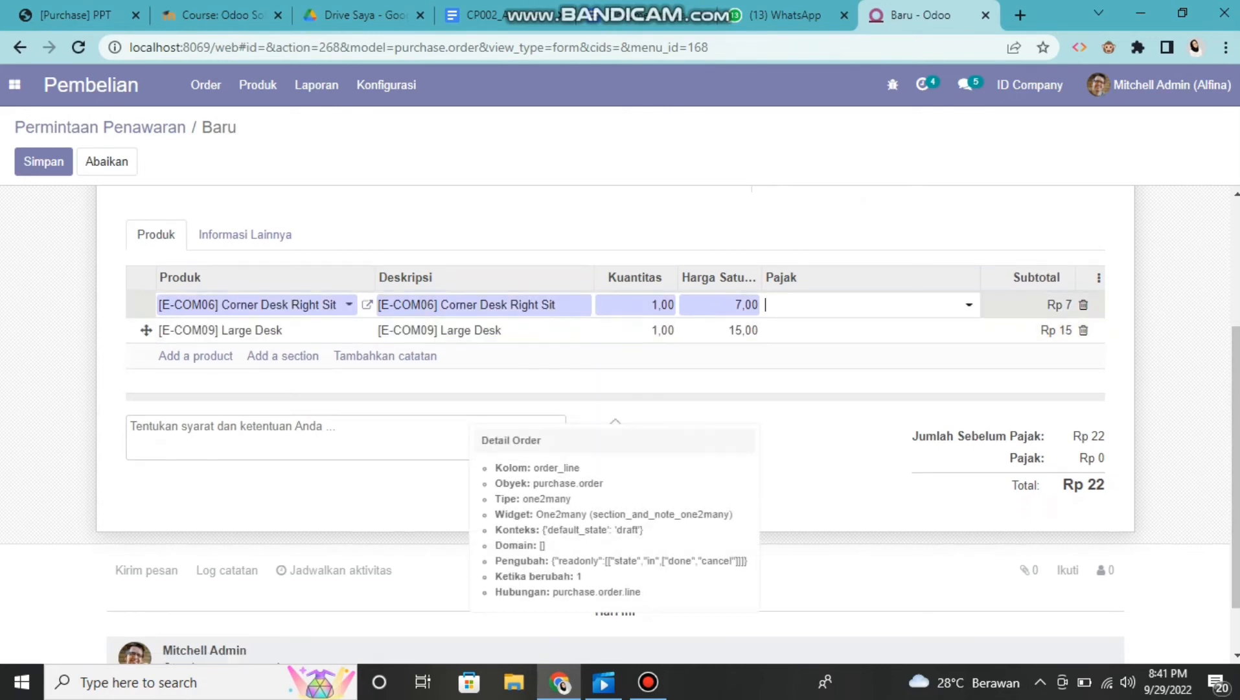
click(867, 304)
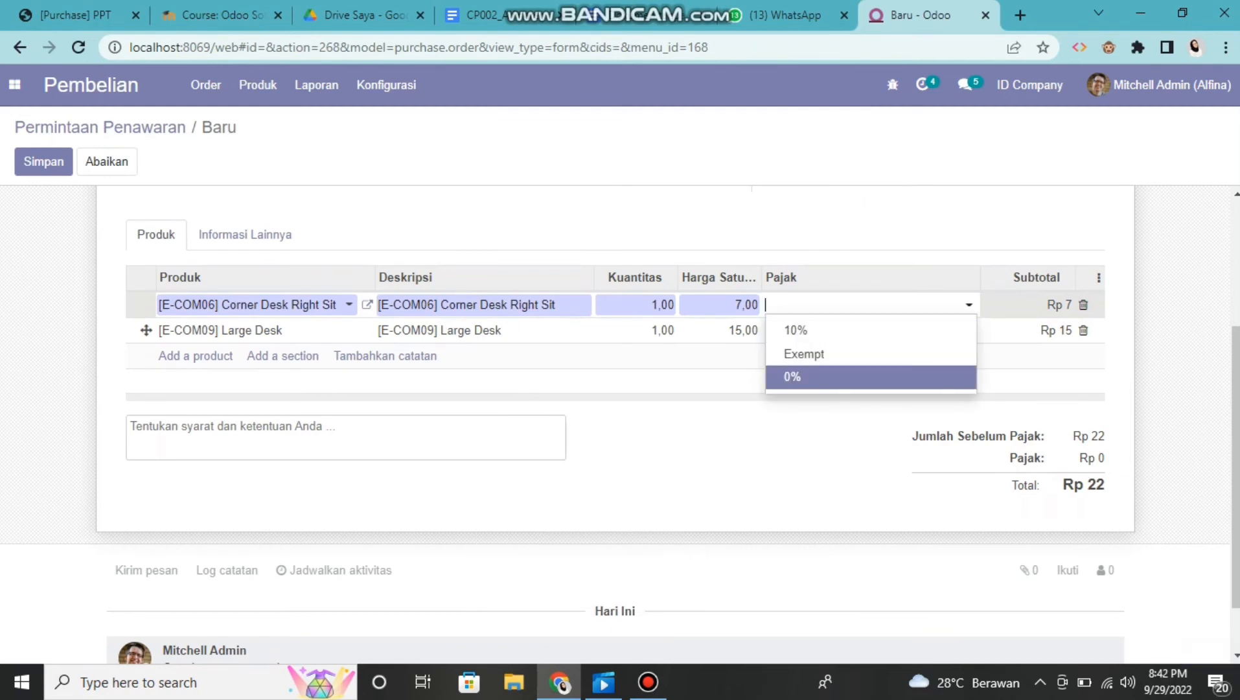
click(870, 377)
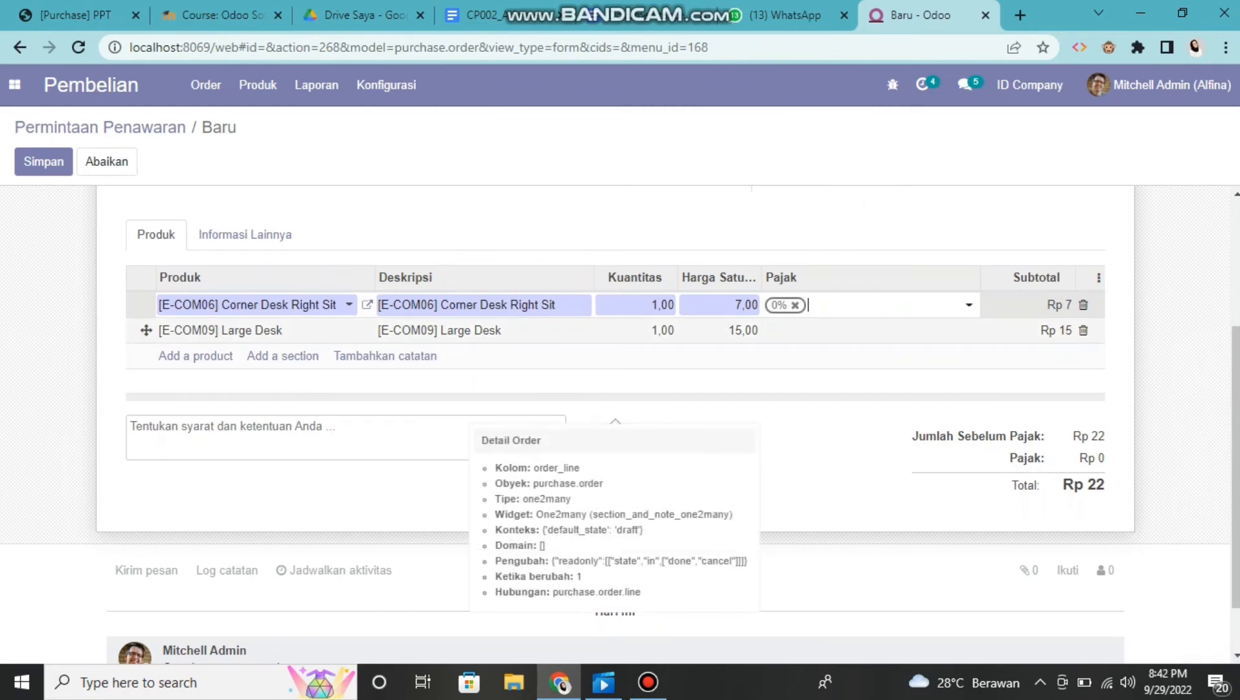
click(869, 330)
click(868, 331)
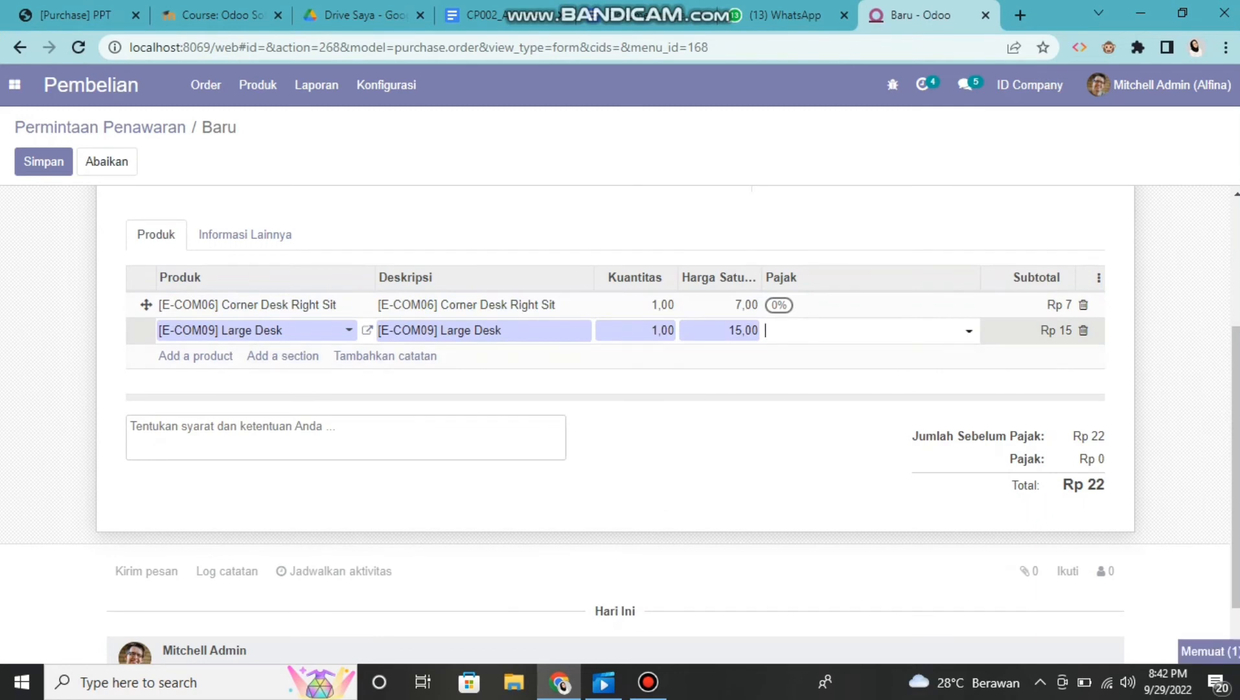
click(870, 355)
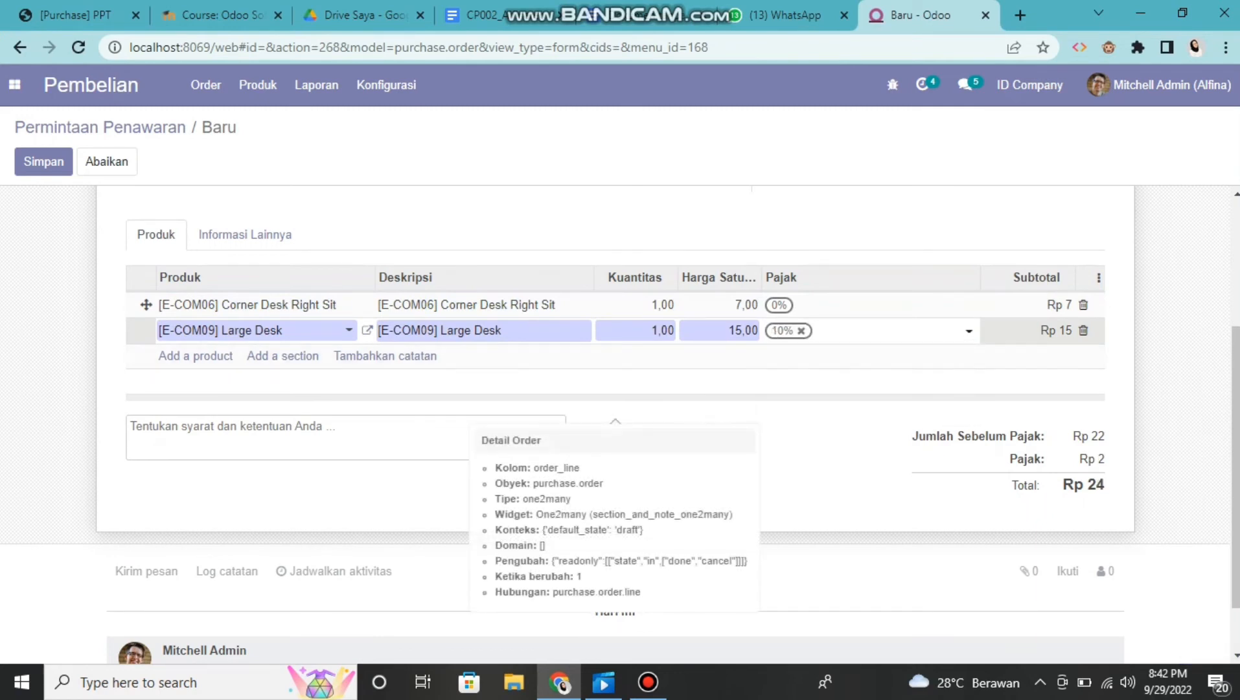
Save the request for quotation and review its product lines and totals
scroll(616, 421, up, 3)
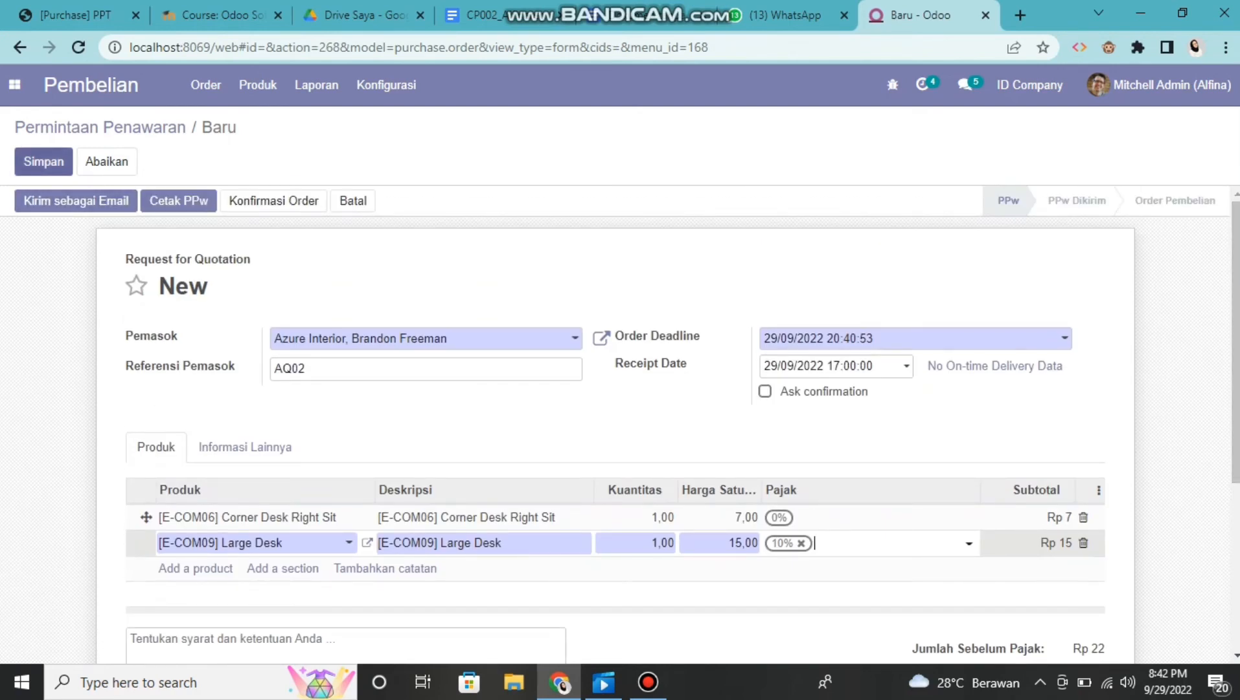
click(43, 161)
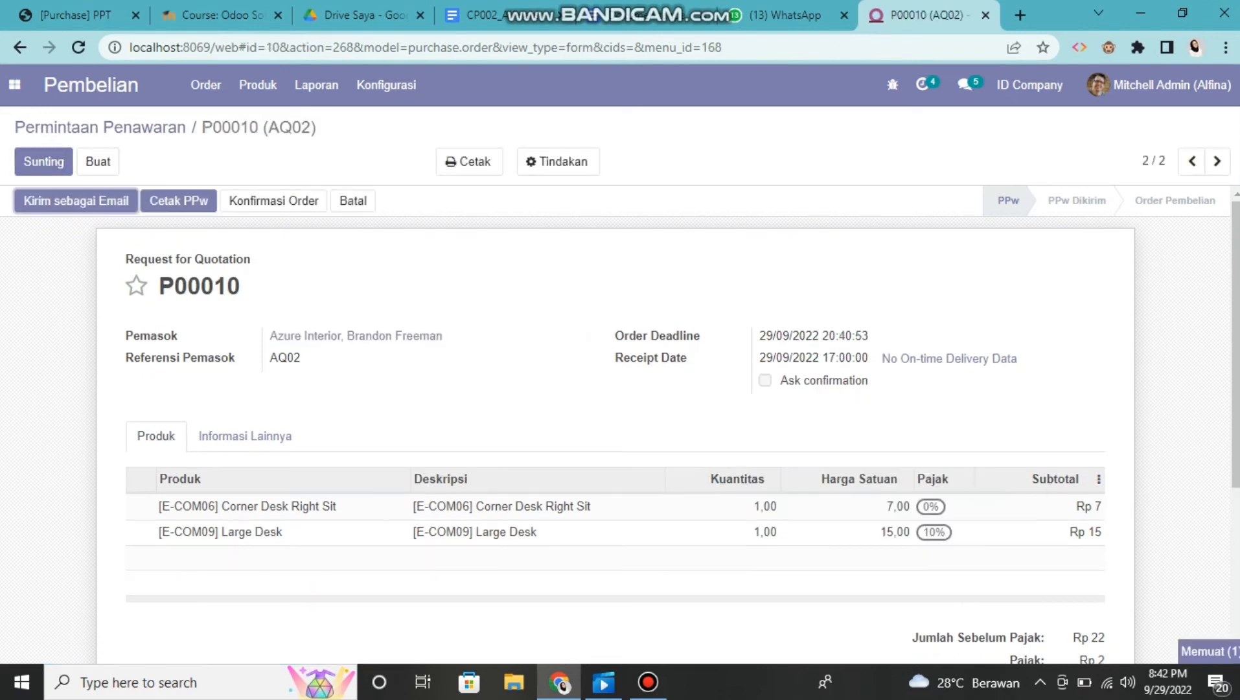
scroll(620, 424, down, 4)
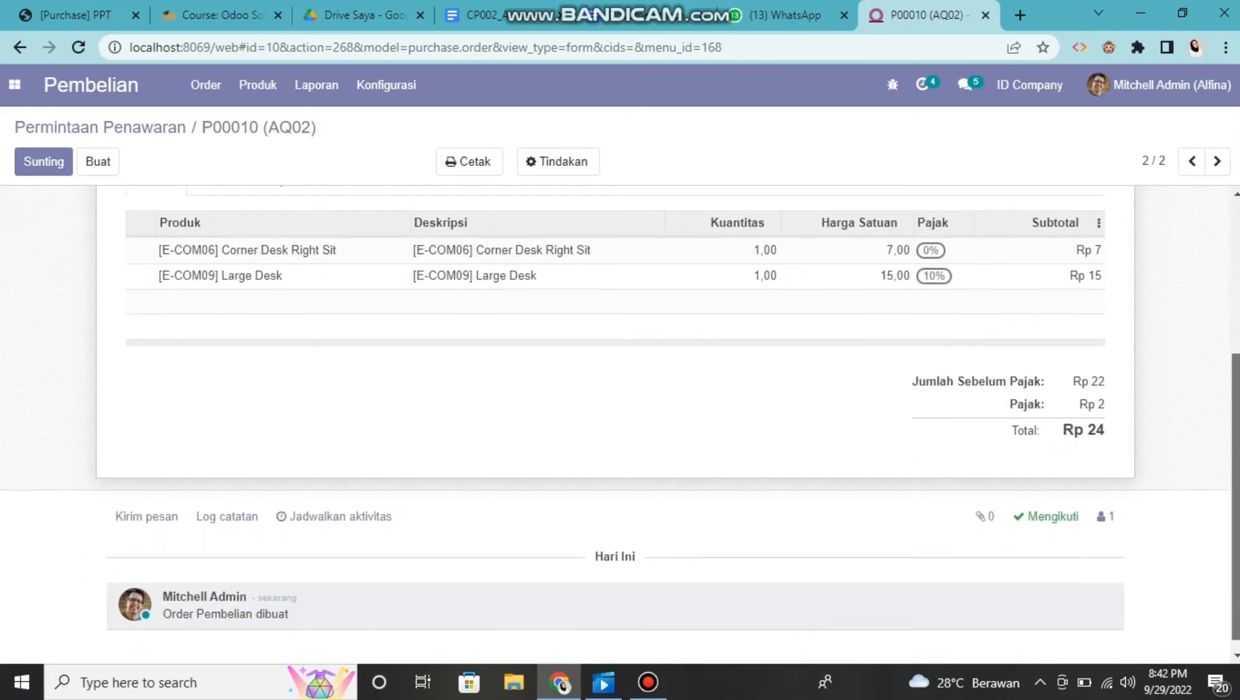
scroll(620, 416, up, 4)
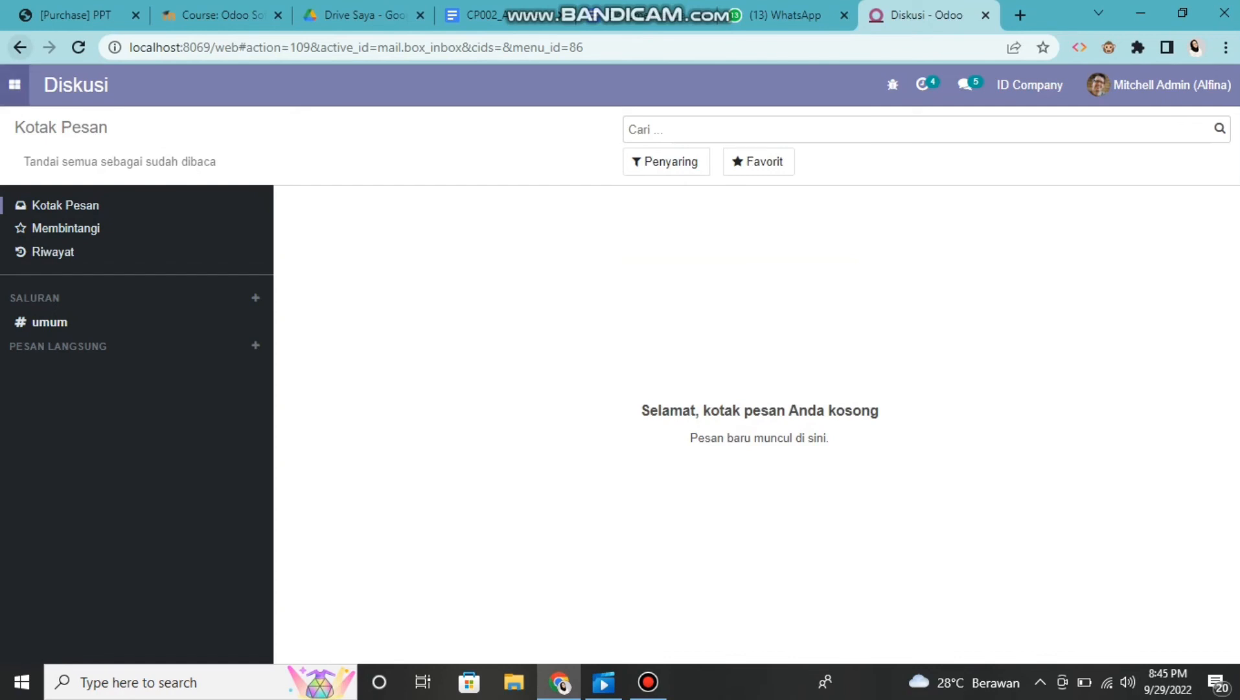
Open the Rp 24 purchase order from the Order Pembelian list in the Pembelian module and review its details
click(14, 85)
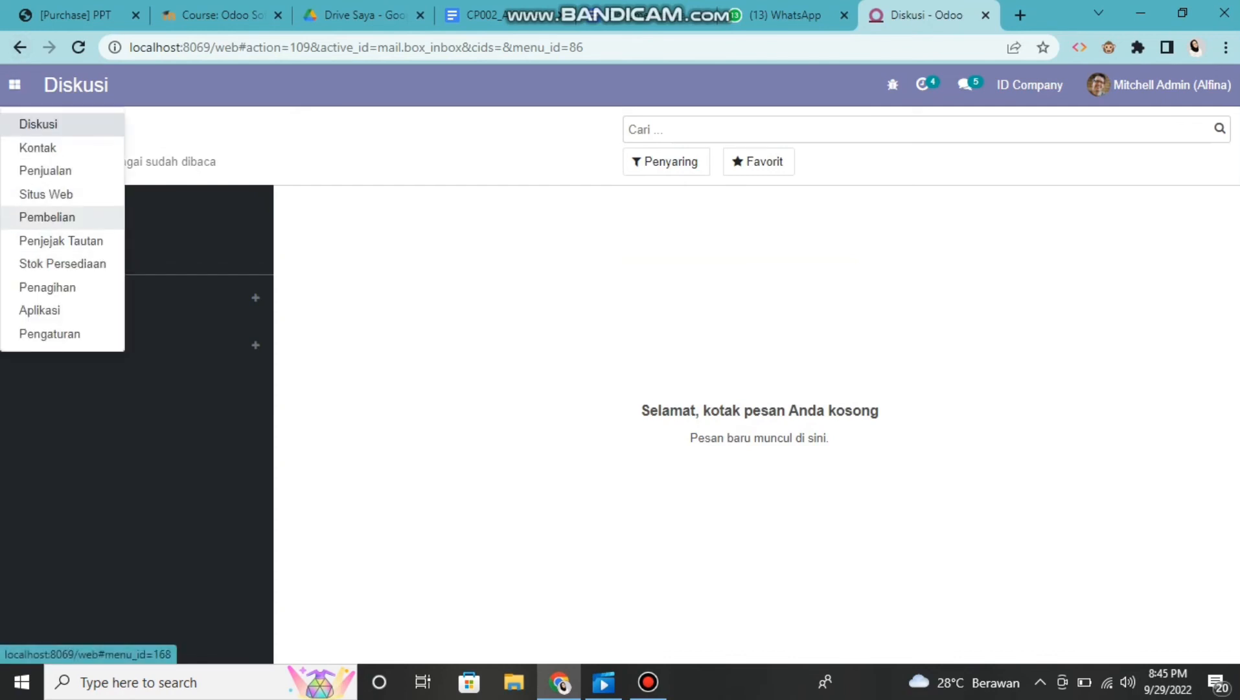
click(39, 218)
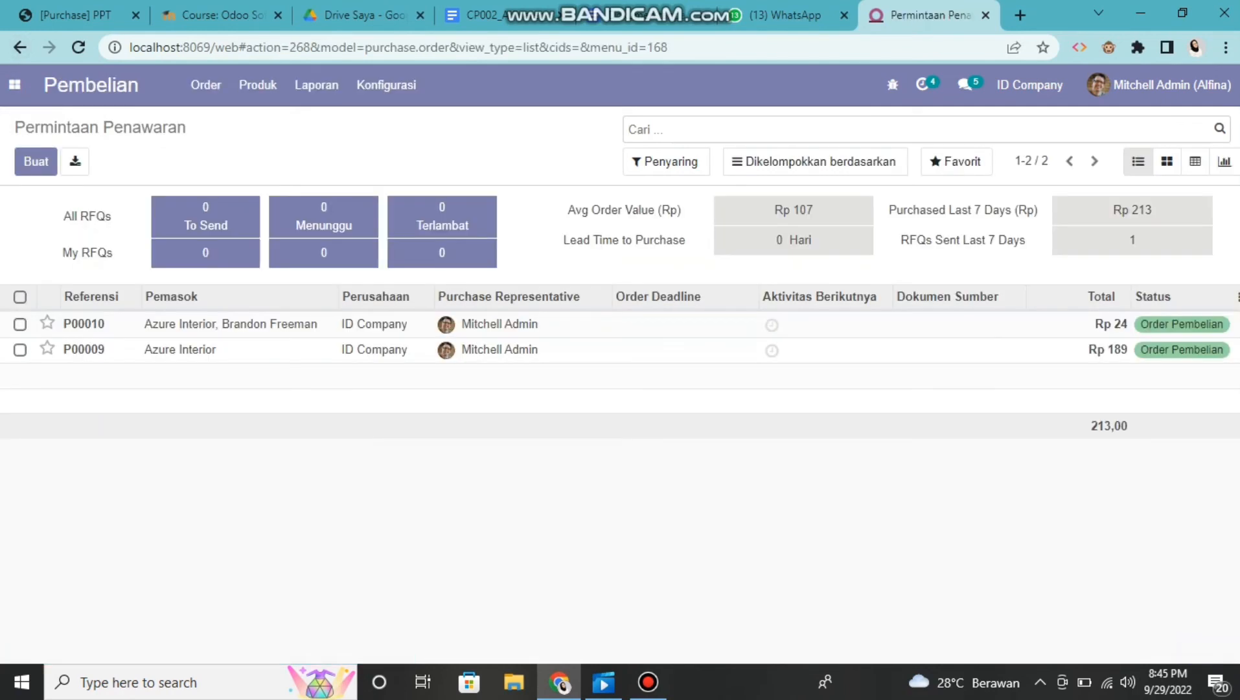
click(205, 84)
click(245, 148)
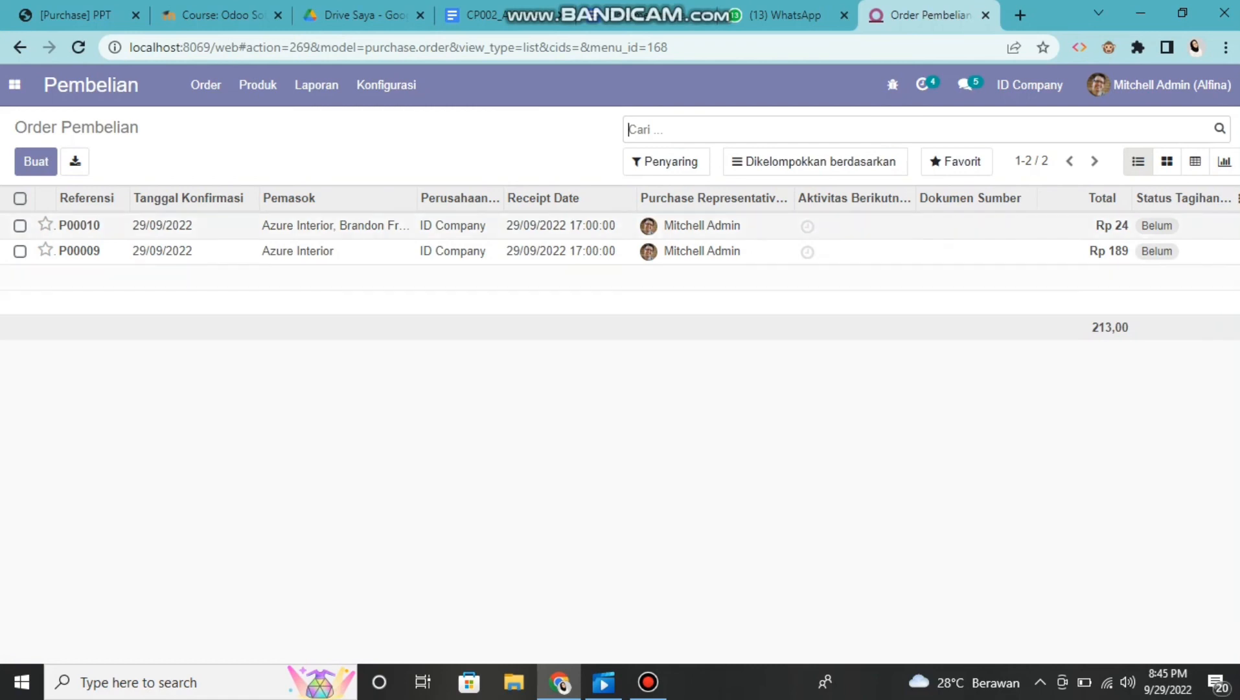
click(298, 225)
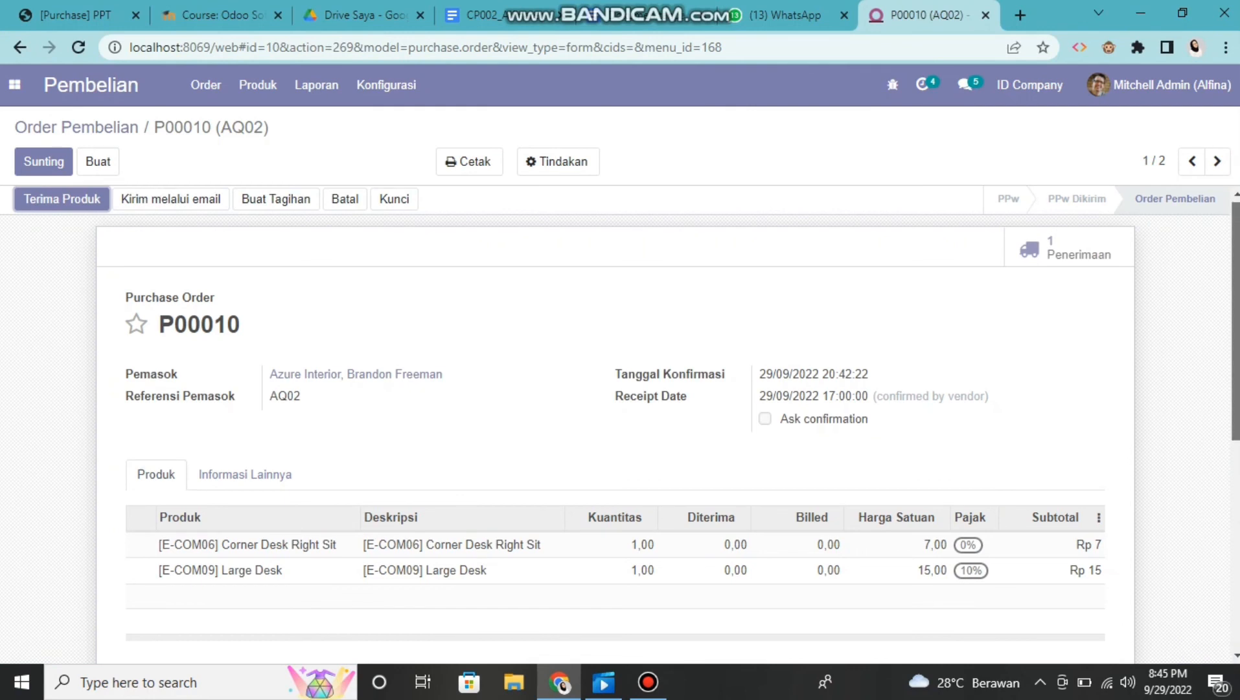
scroll(620, 424, down, 2)
scroll(620, 425, down, 2)
scroll(620, 425, up, 5)
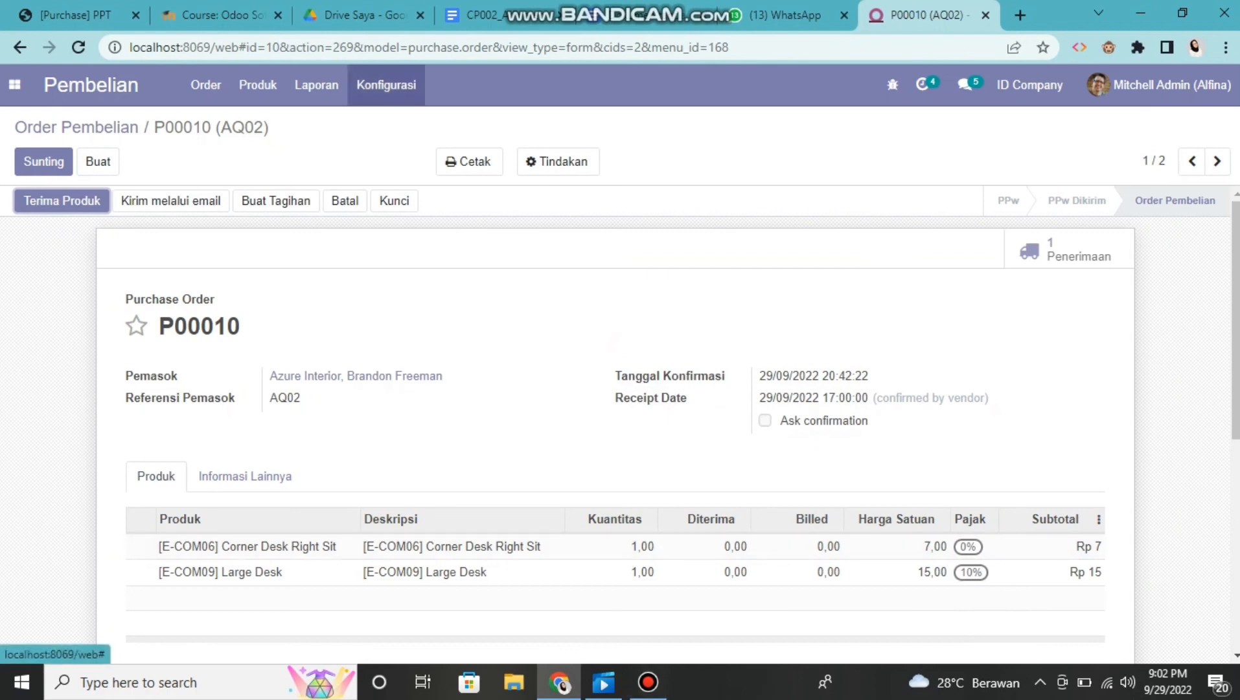
Enable locking of confirmed orders (Kunci Order yang telah Dikonfirmasi) in the Pembelian settings and save
click(386, 85)
click(389, 121)
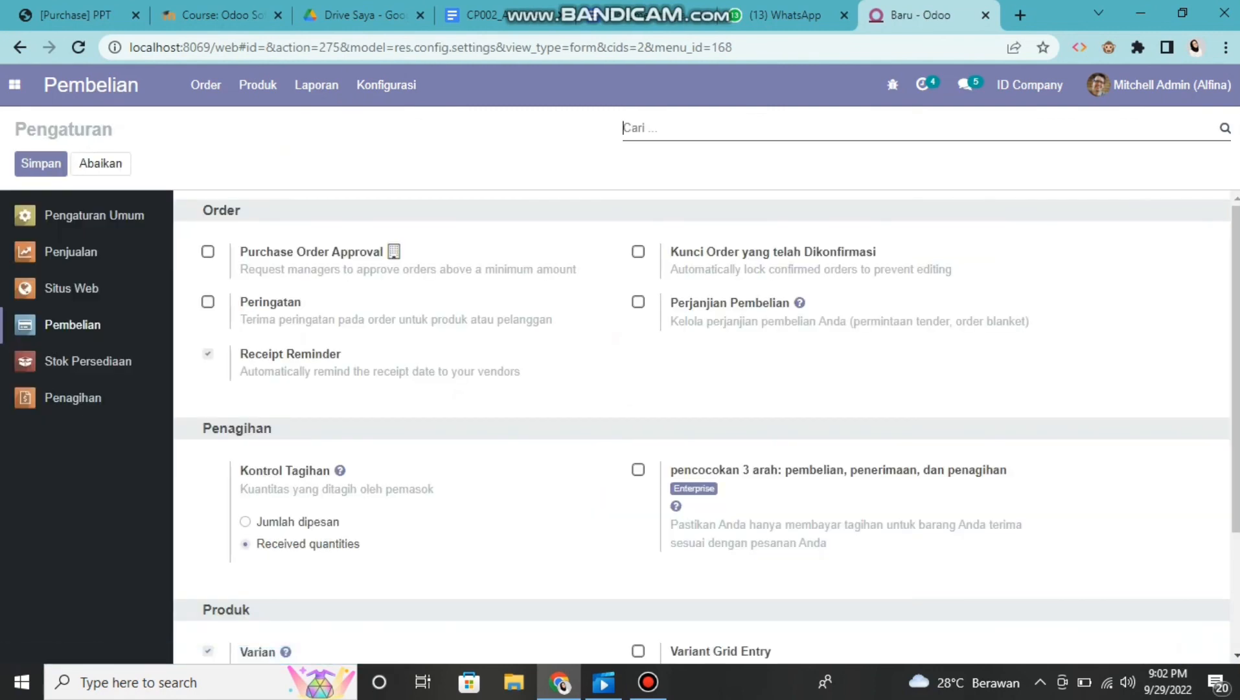
click(638, 252)
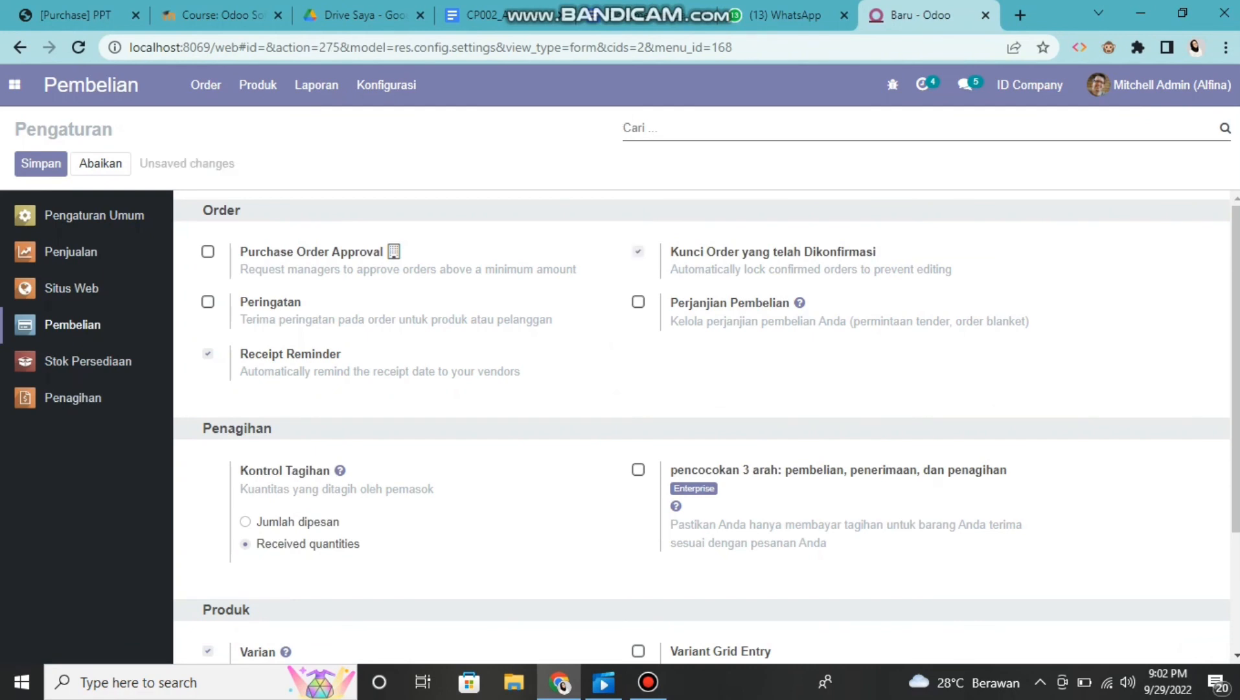
click(40, 163)
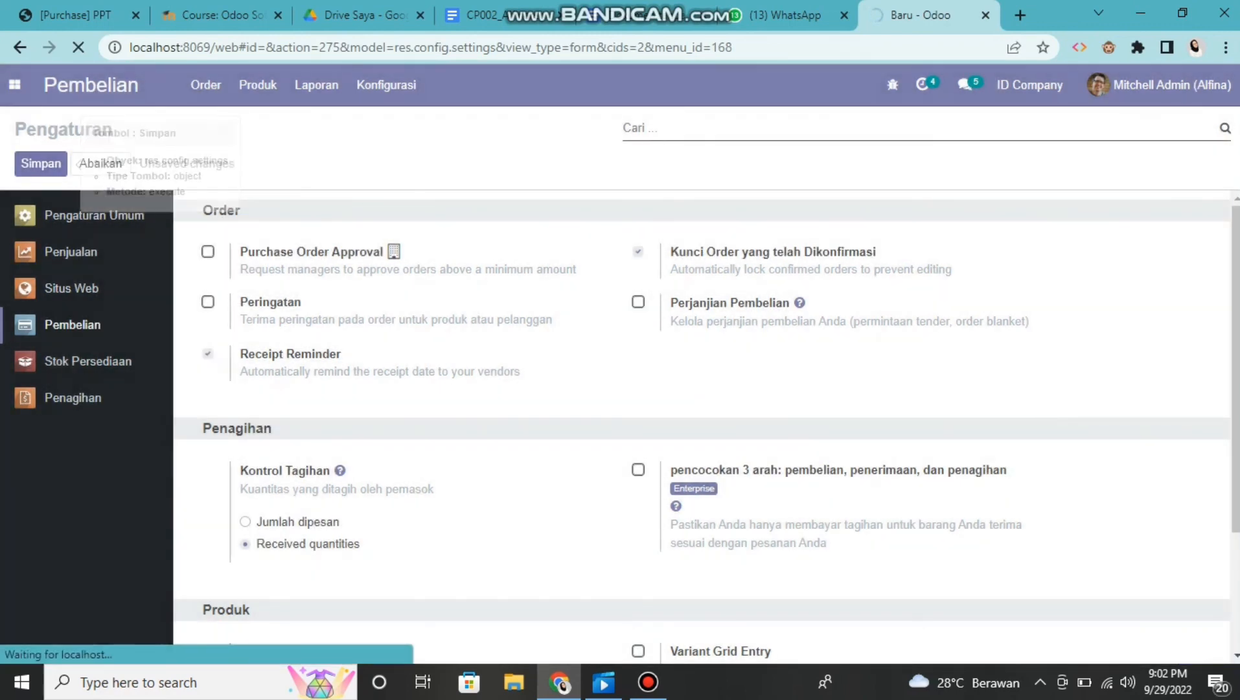
mouse_move(647, 682)
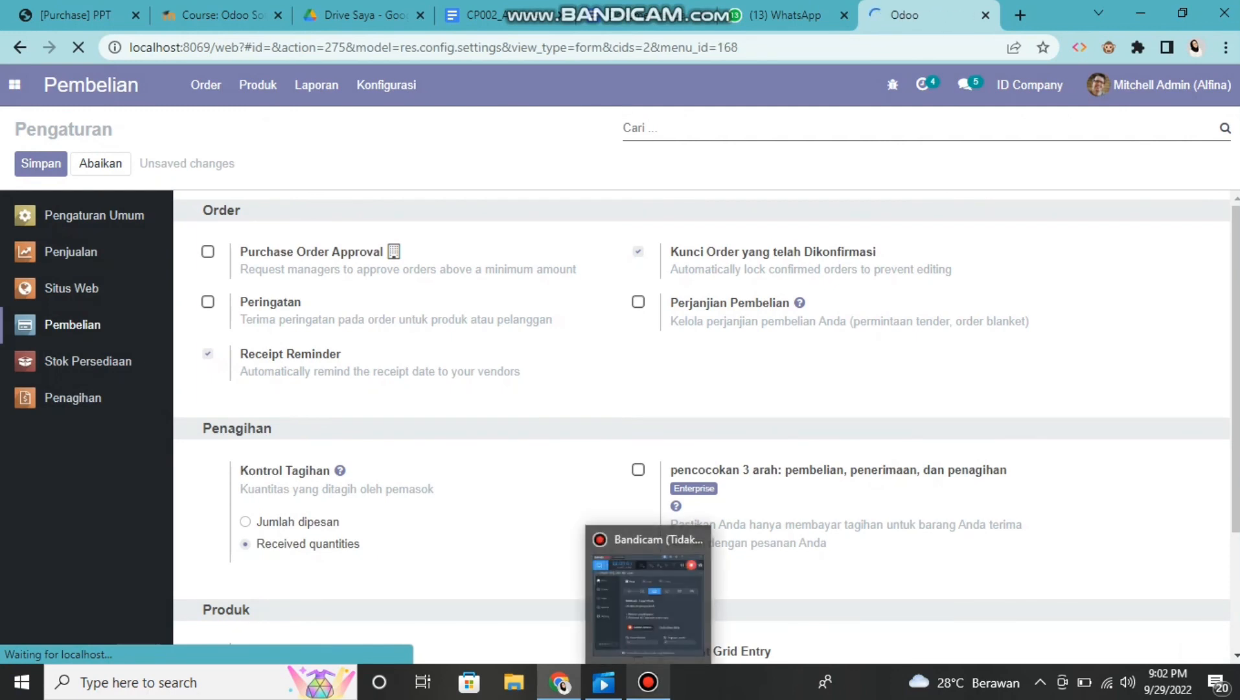